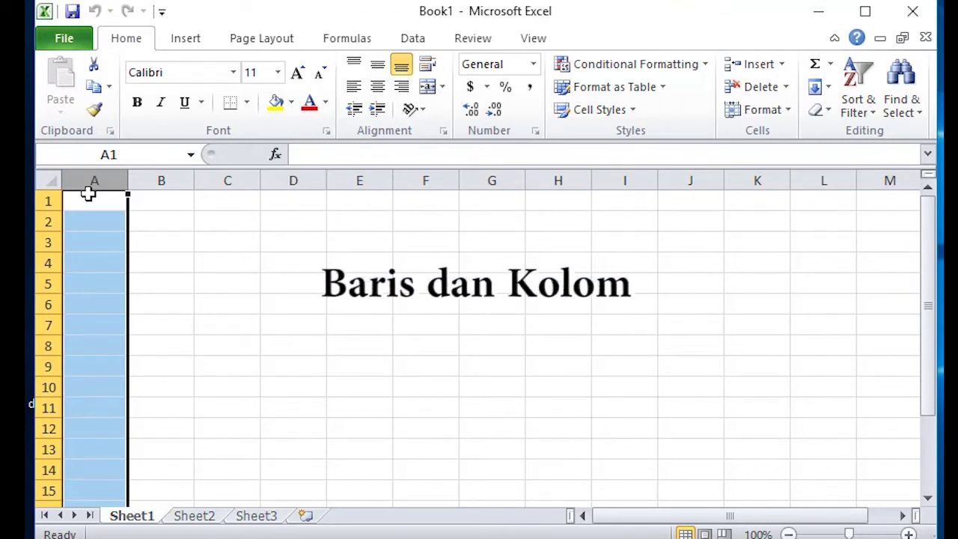
Select cells A1, B1, B3 and A2, then move around B2–B4 with the arrow keys
left_click(103, 198)
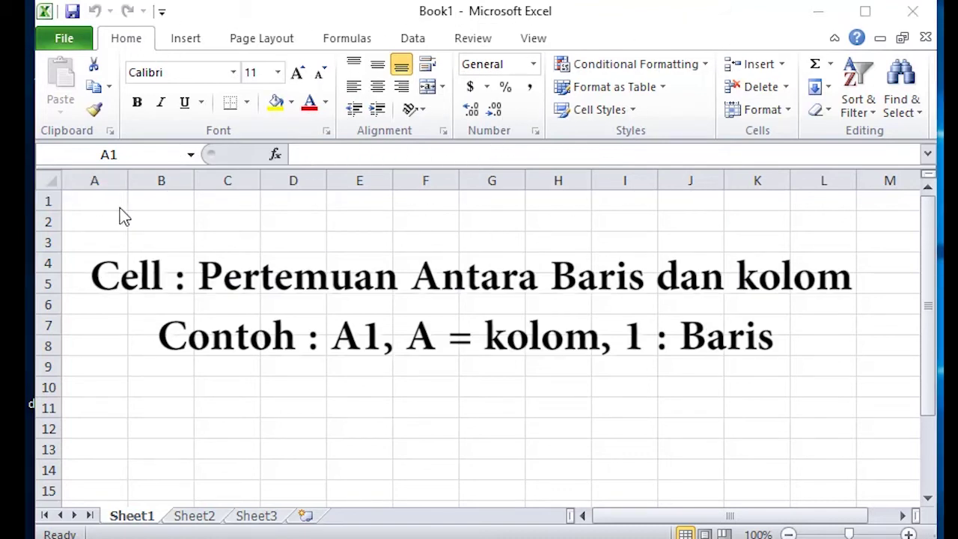
left_click(119, 207)
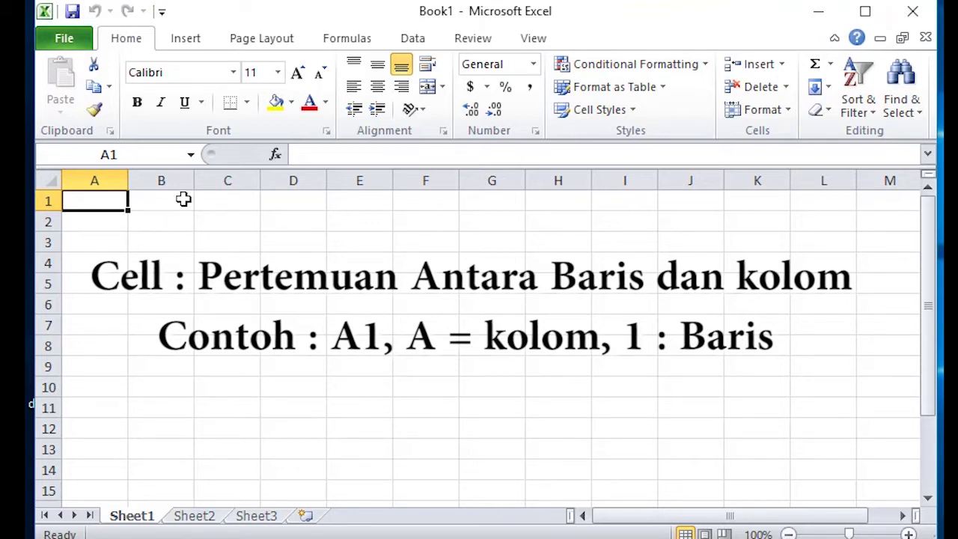
left_click(152, 202)
left_click(168, 249)
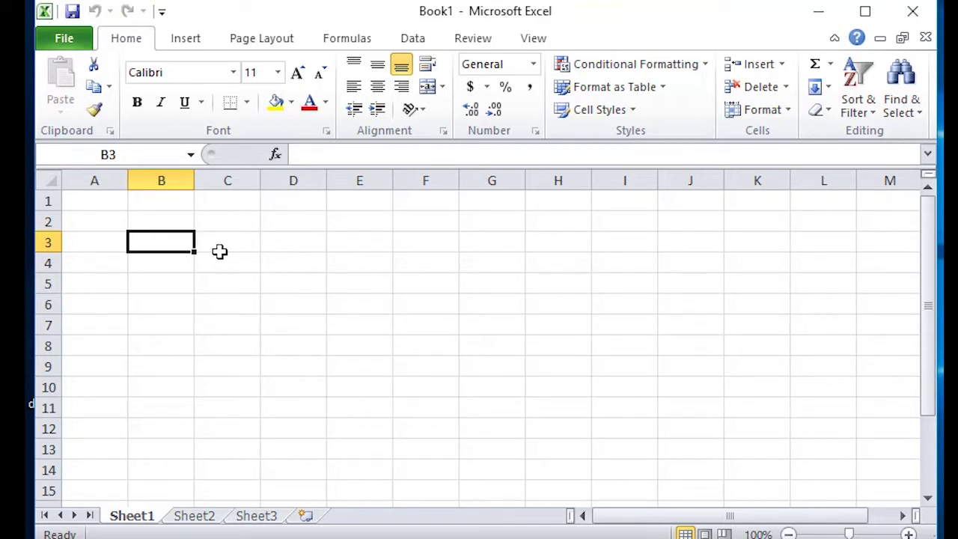
left_click(114, 218)
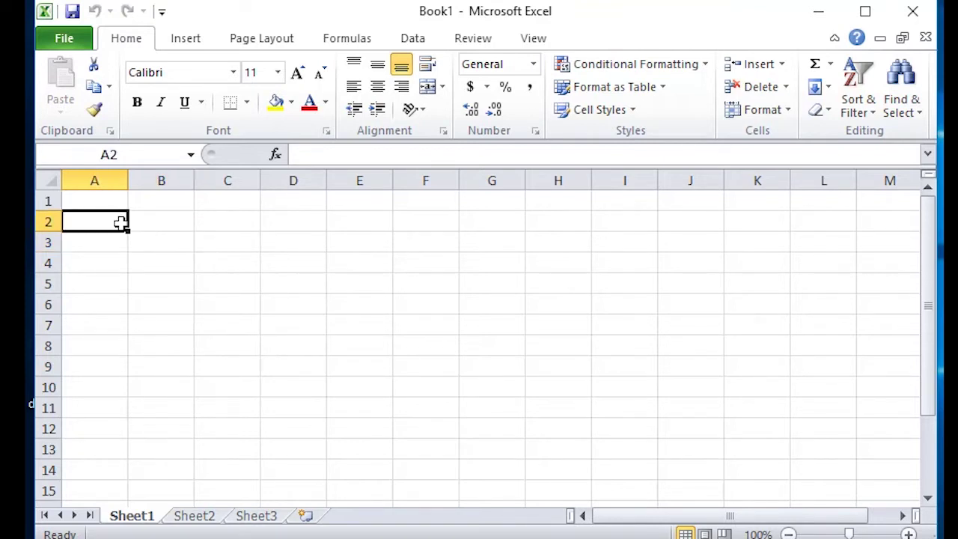
left_click(158, 242)
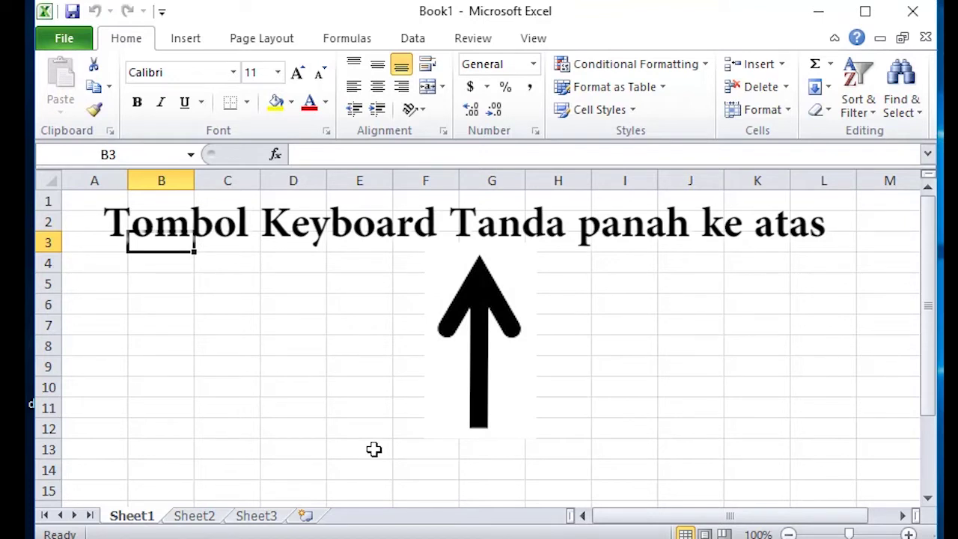
key("Up")
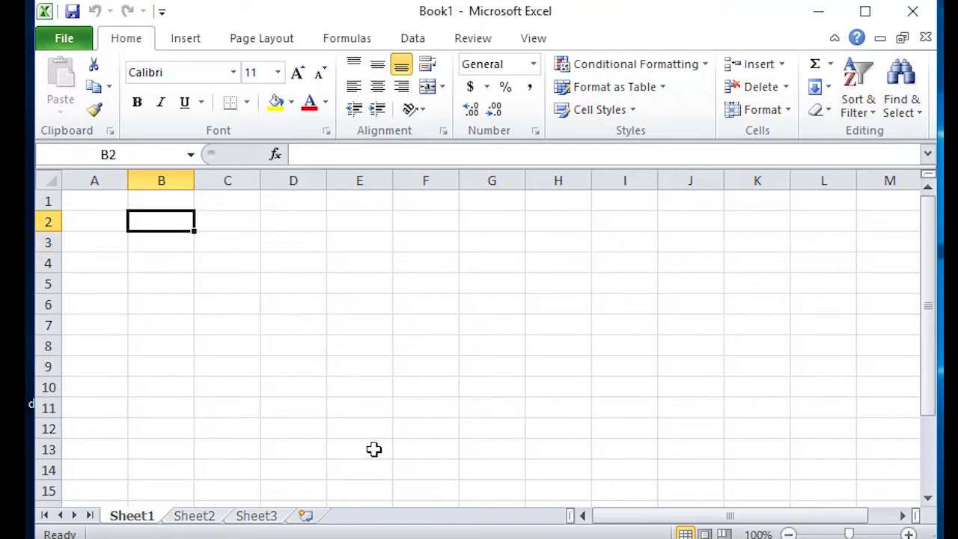
key("Down")
key("Down")
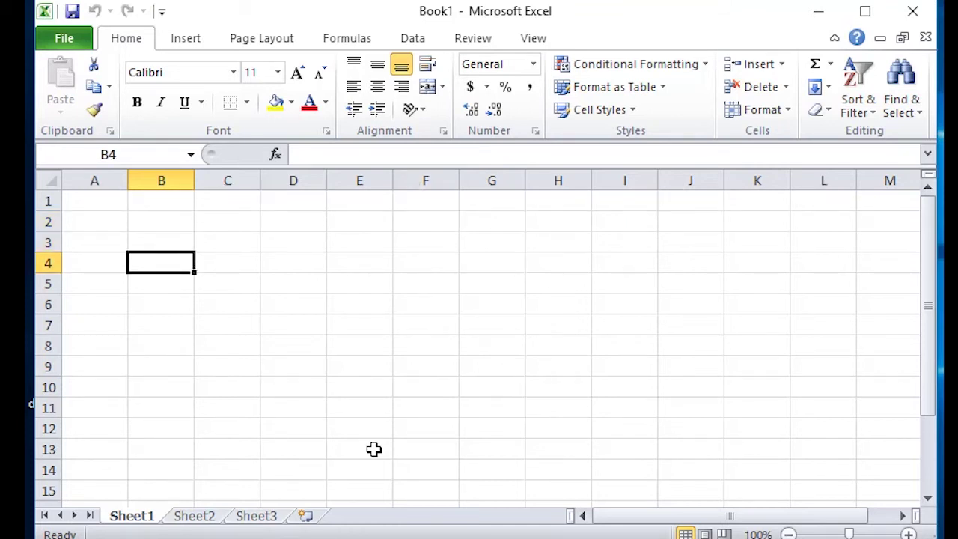
key("Right")
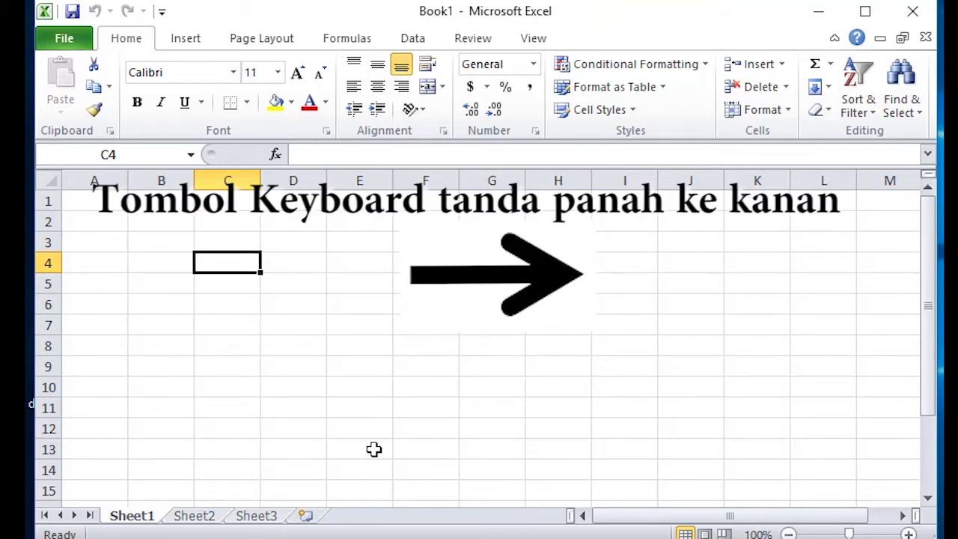
key("Left")
key("Left")
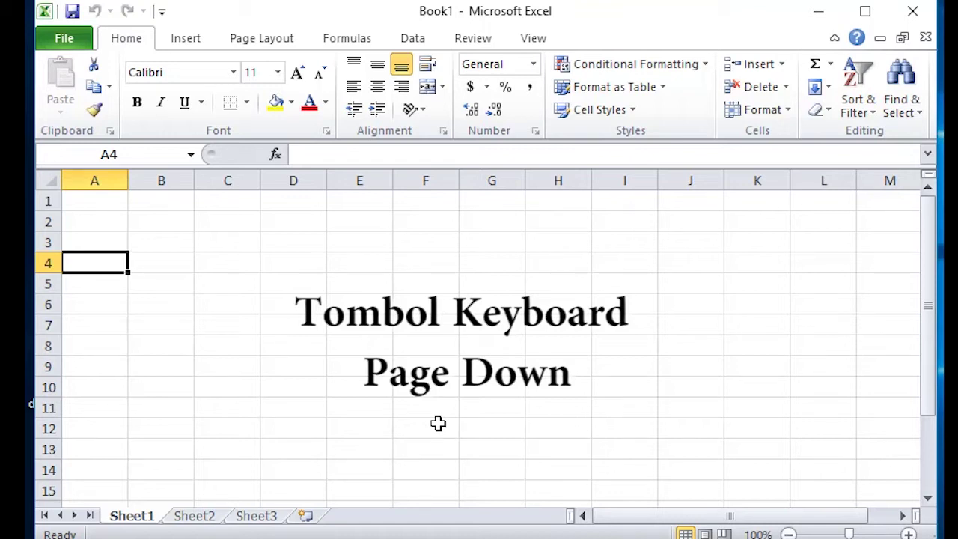
Page down the sheet to row 49 and page back up to the top rows
key("Page_Down")
key("Page_Down")
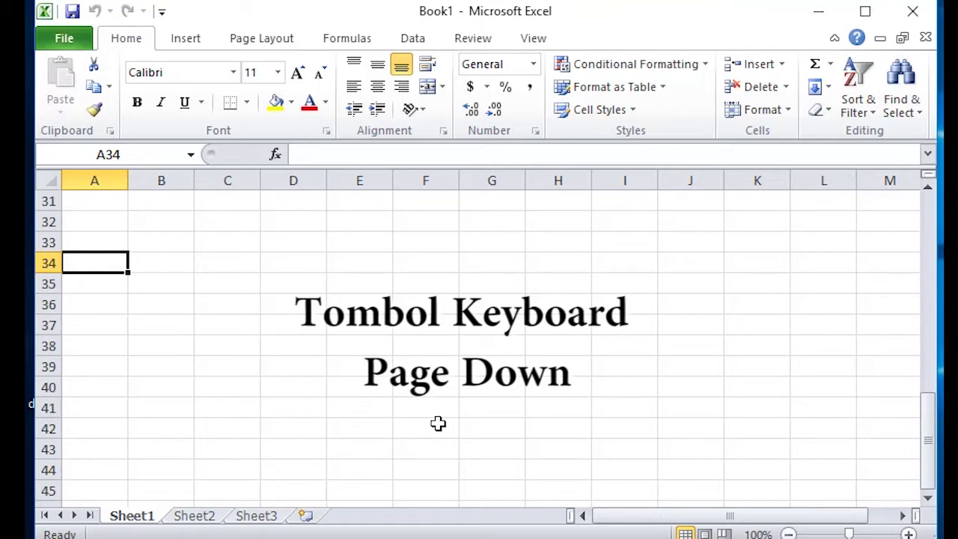
key("Page_Down")
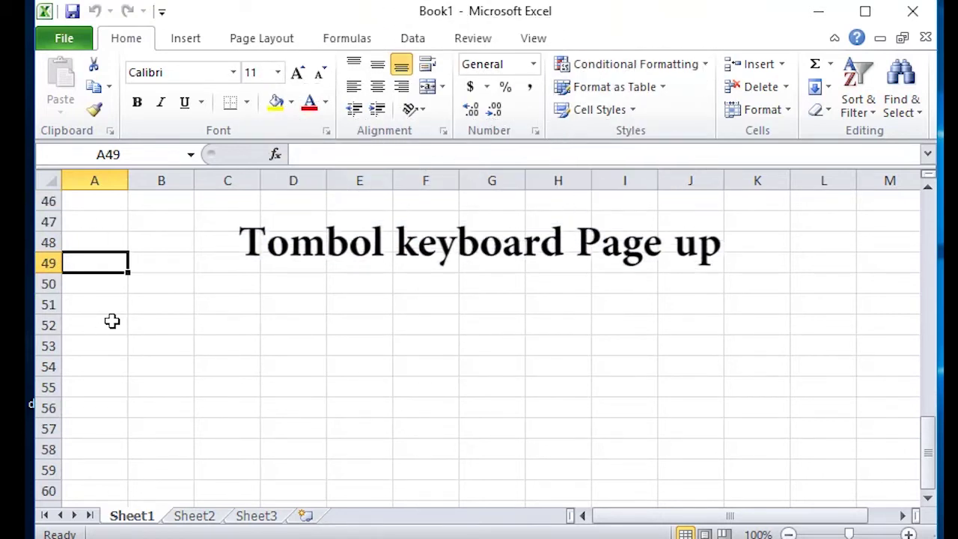
key("Page_Up")
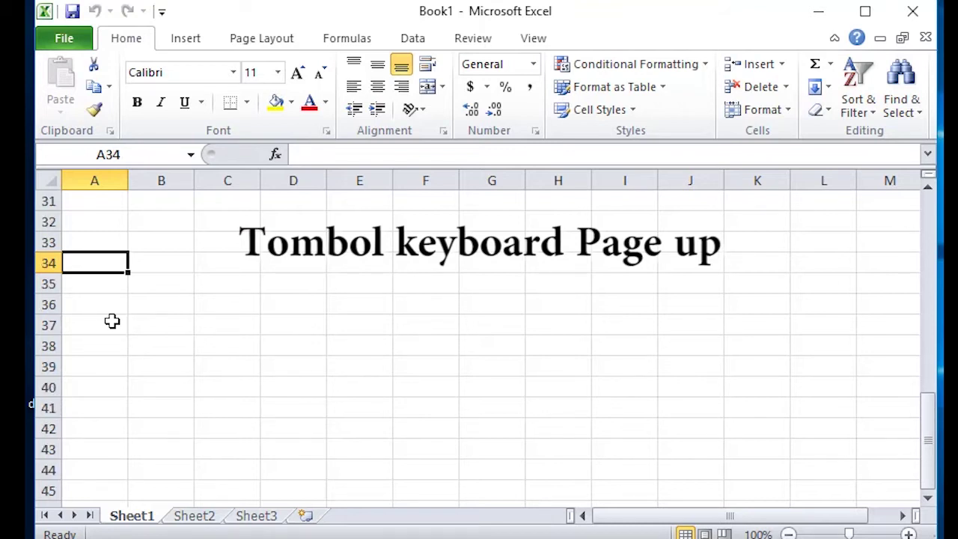
key("Page_Up")
key("Page_Up")
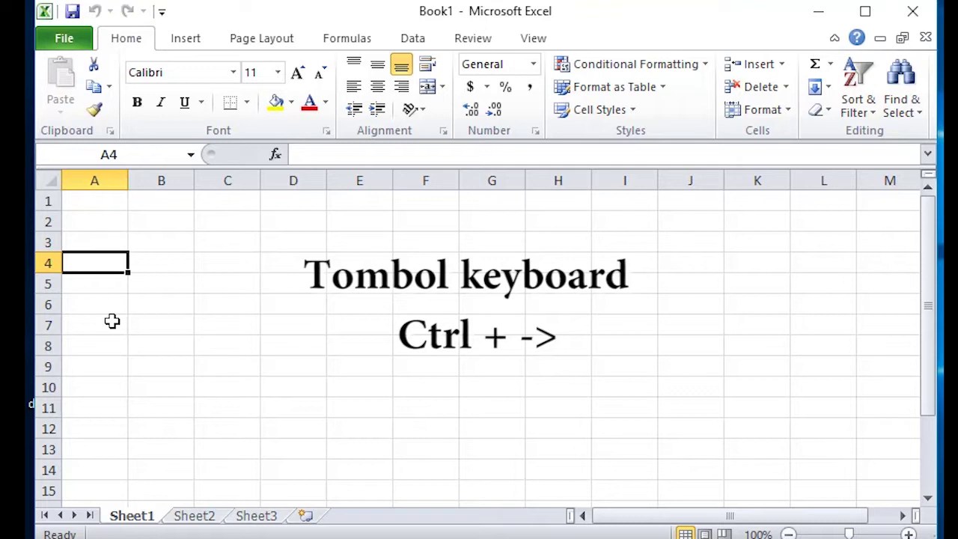
Jump with Ctrl+arrows to column XFD, the last row, and back to A1
key("ctrl+Right")
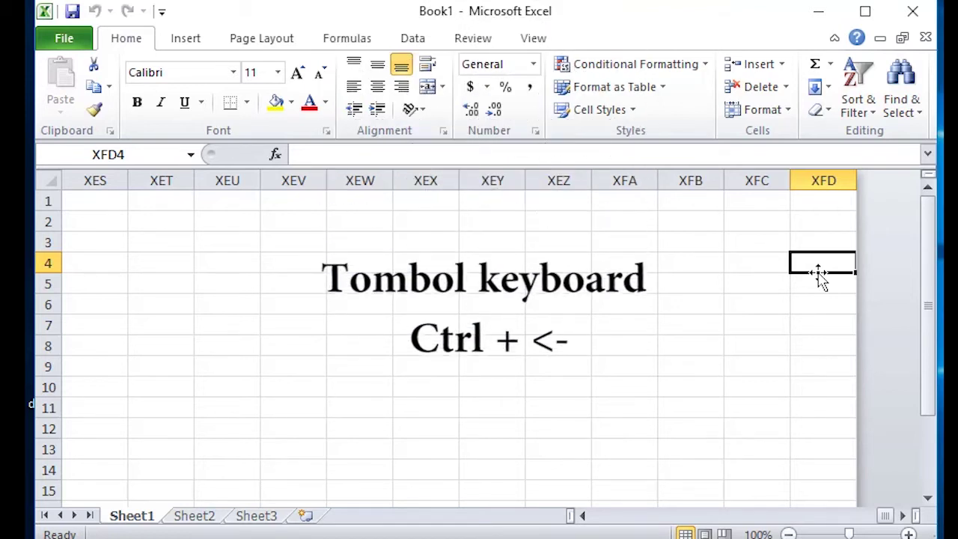
key("ctrl+Left")
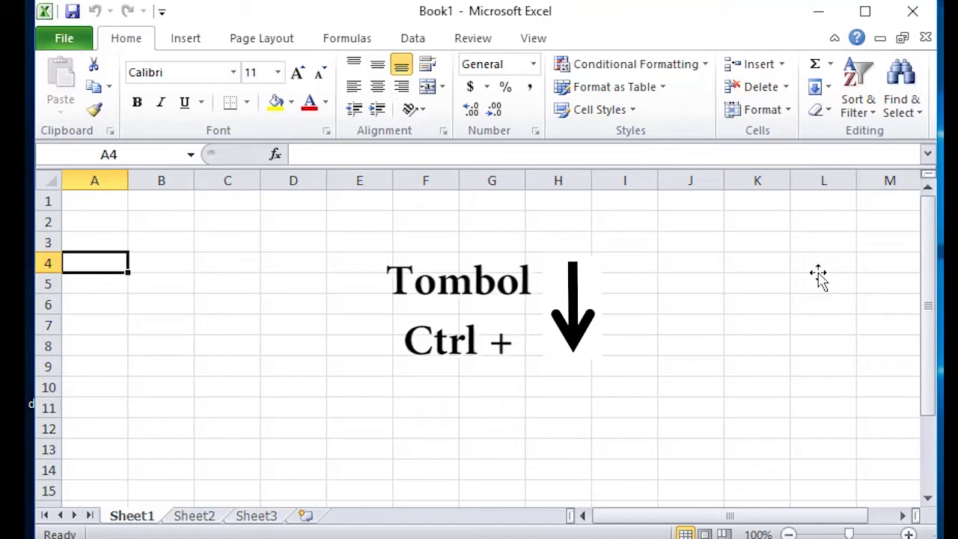
key("ctrl+Down")
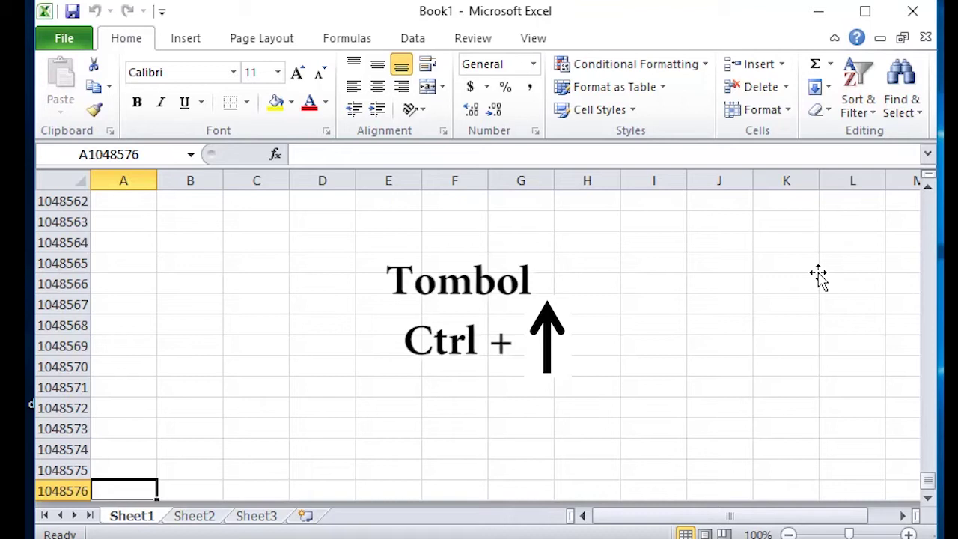
key("ctrl+Up")
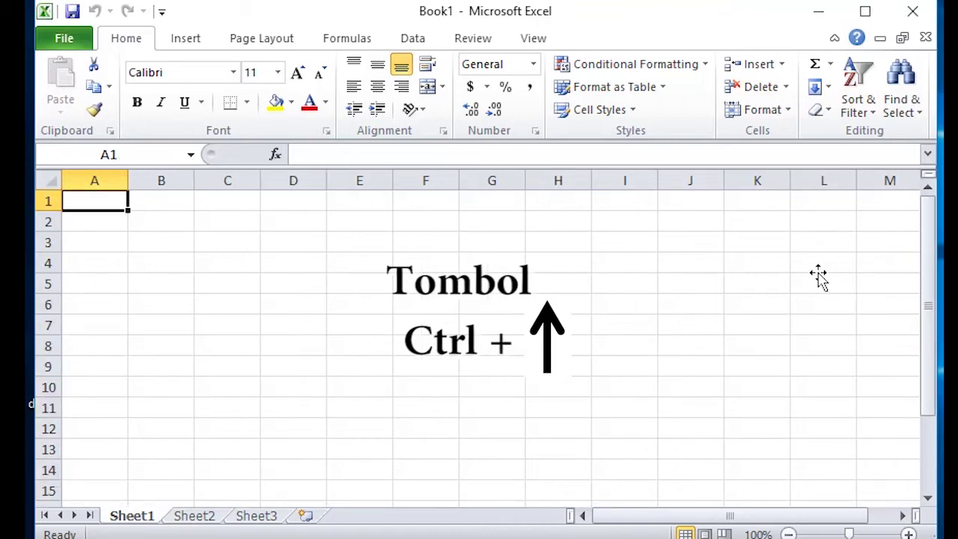
key("ctrl+Down")
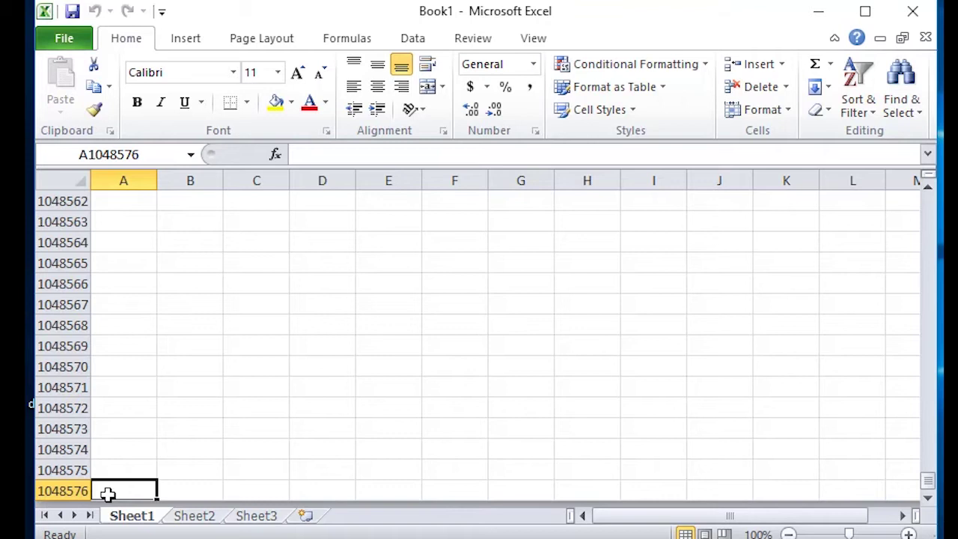
key("ctrl+Up")
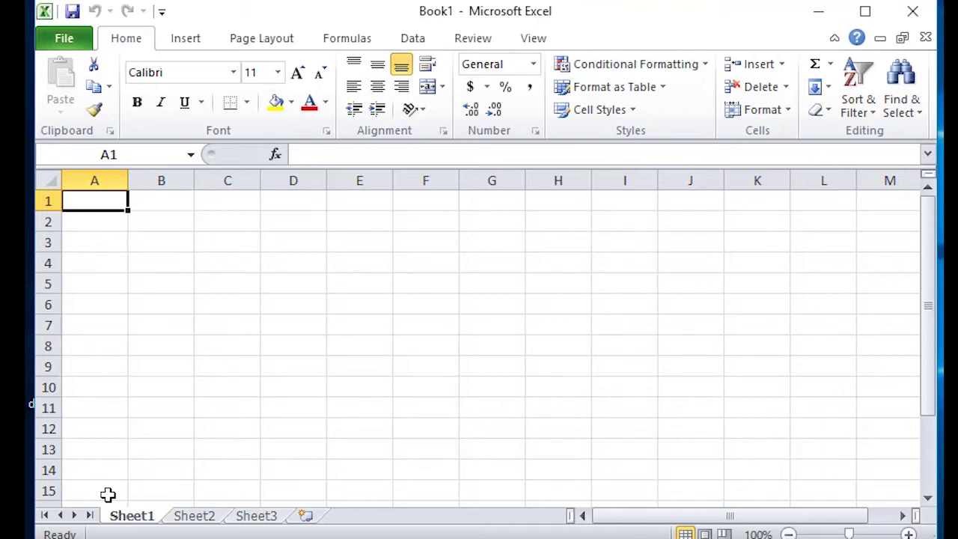
Select G3, jump to the start of row 3, then select G2, A2 and A1
left_click(501, 245)
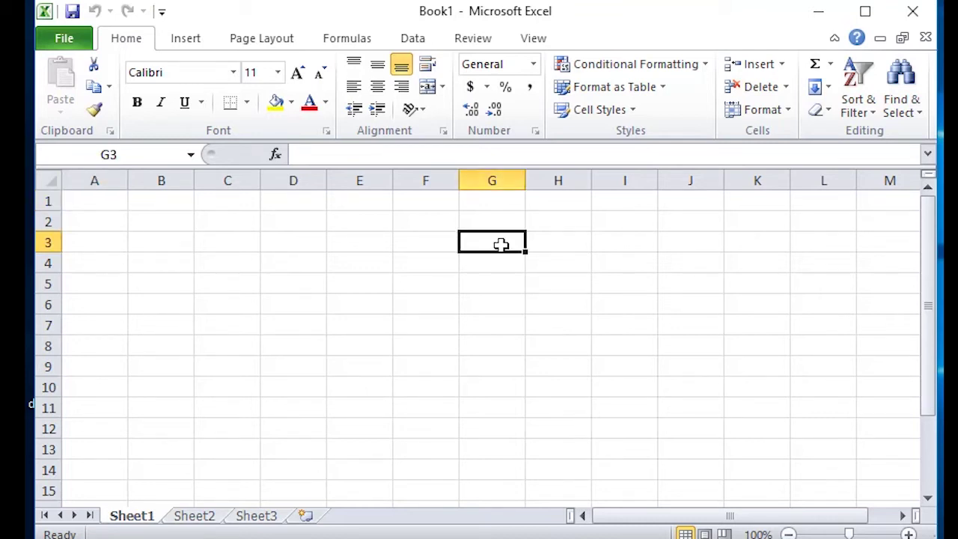
key("Home")
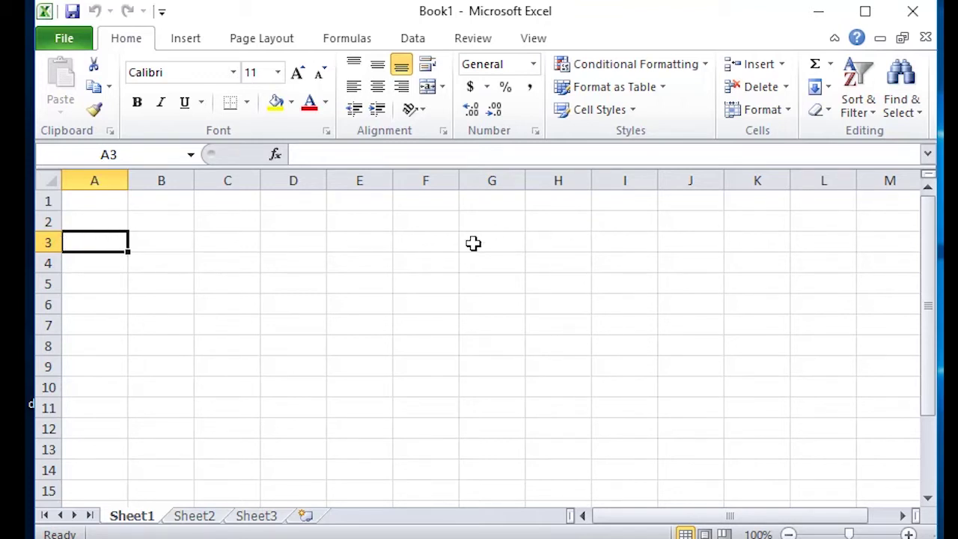
left_click(506, 223)
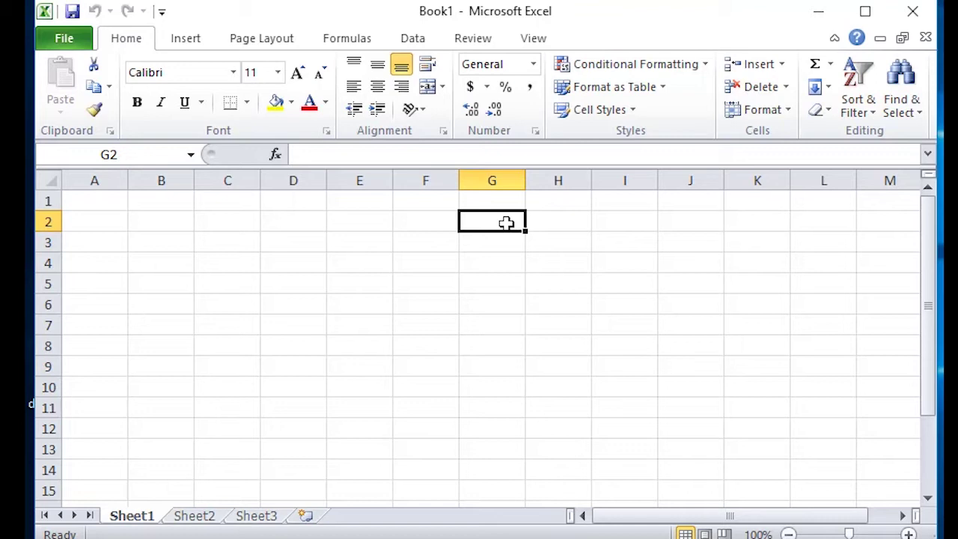
left_click(105, 223)
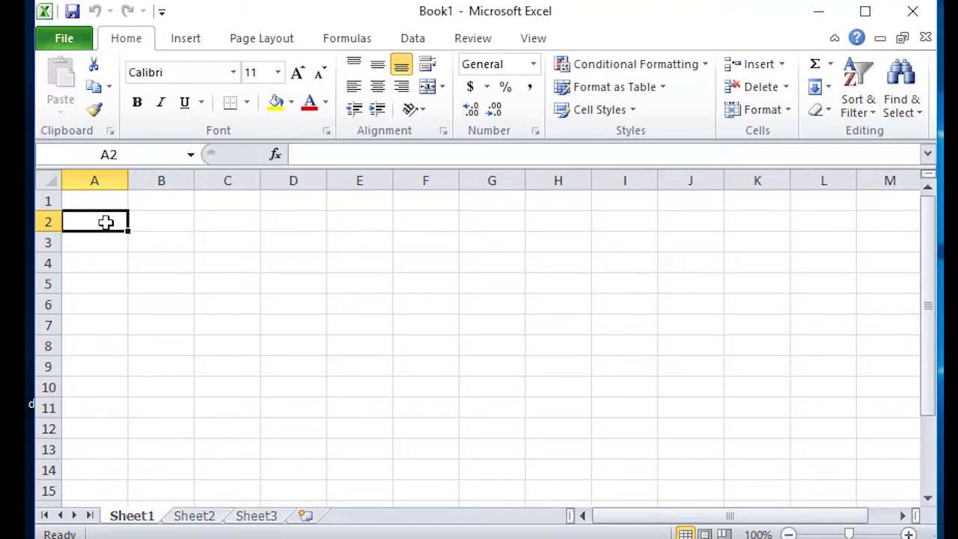
key("Up")
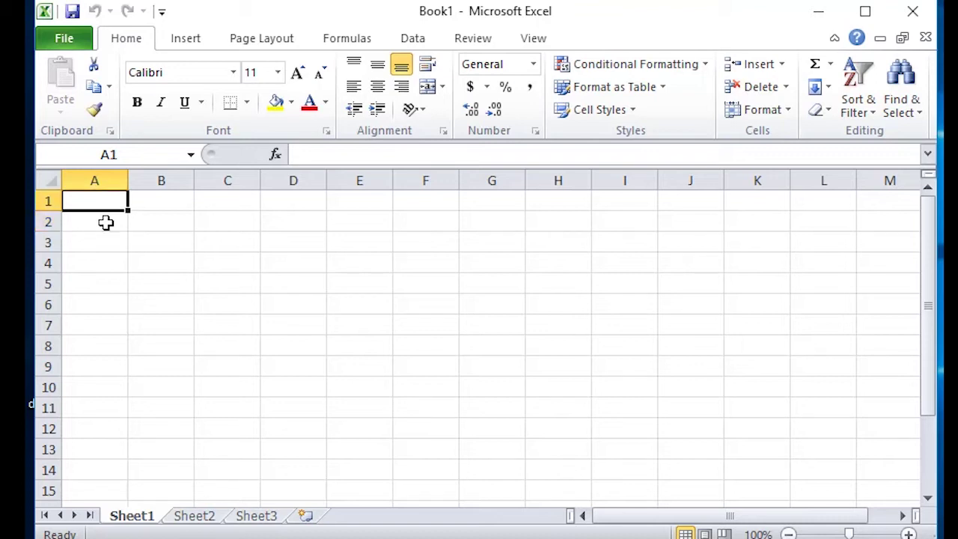
Enter the numbers 1, 2, 3 and 4 in cells B2 through E2
left_click(154, 226)
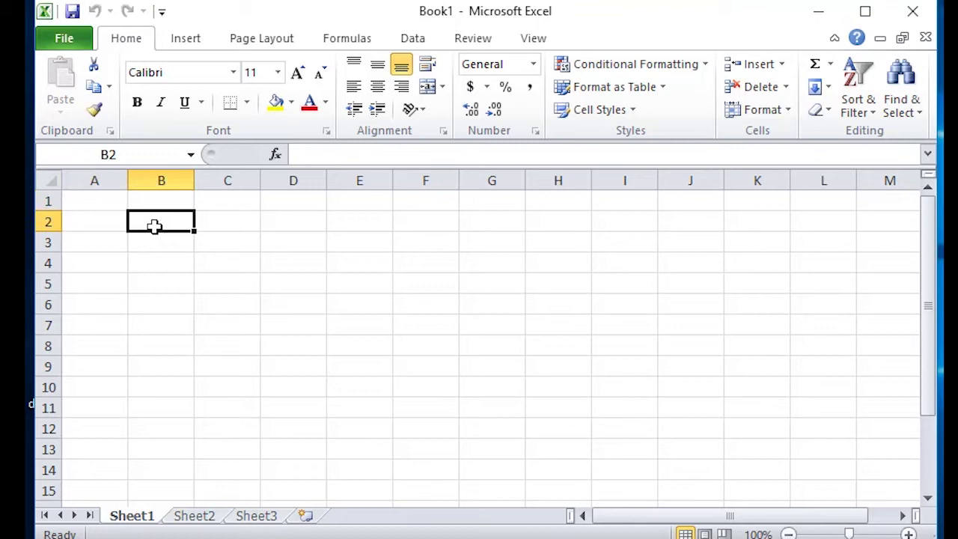
type("1")
key("Tab")
type("2")
key("Tab")
type("3")
key("Tab")
type("4")
key("Tab")
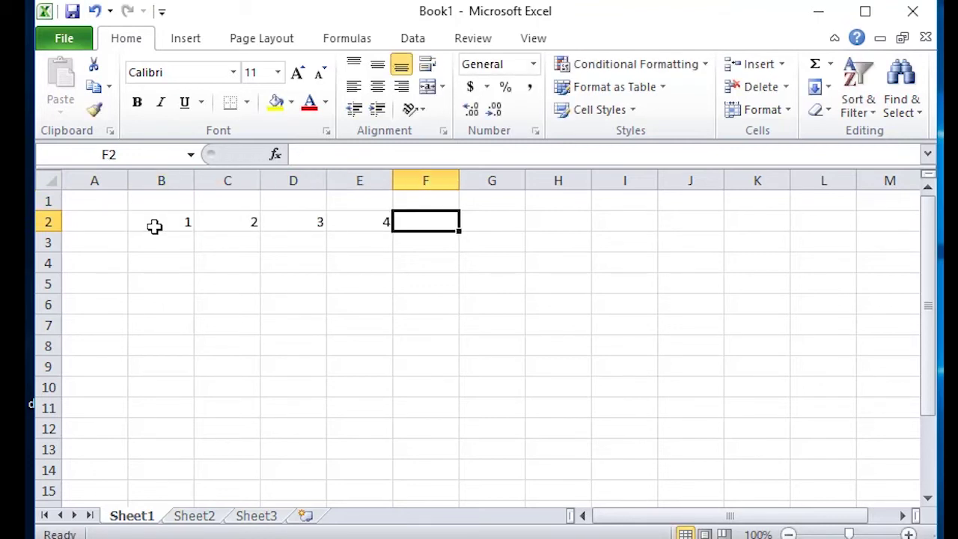
From B2 jump to the last filled cell E2, then back to A1 with Ctrl+Home
left_click(157, 227)
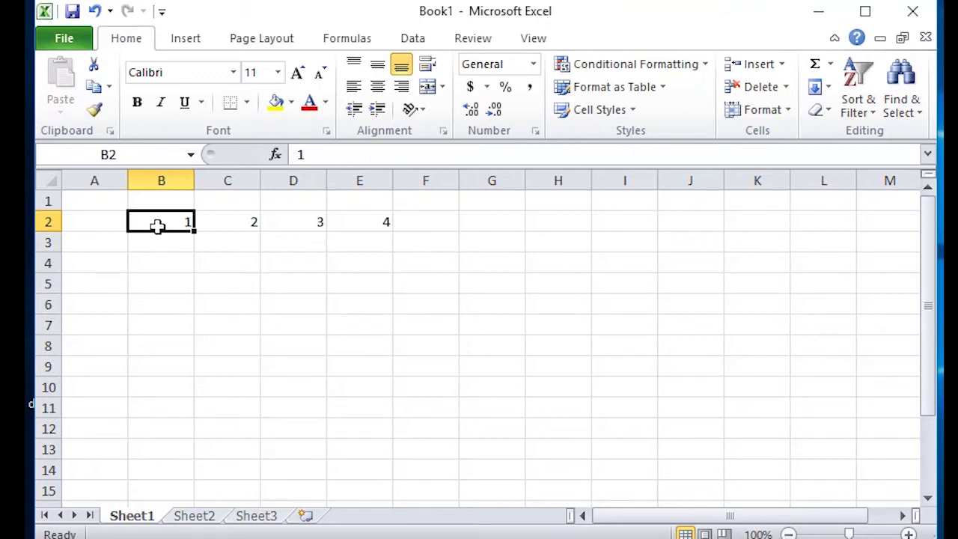
key("ctrl+Right")
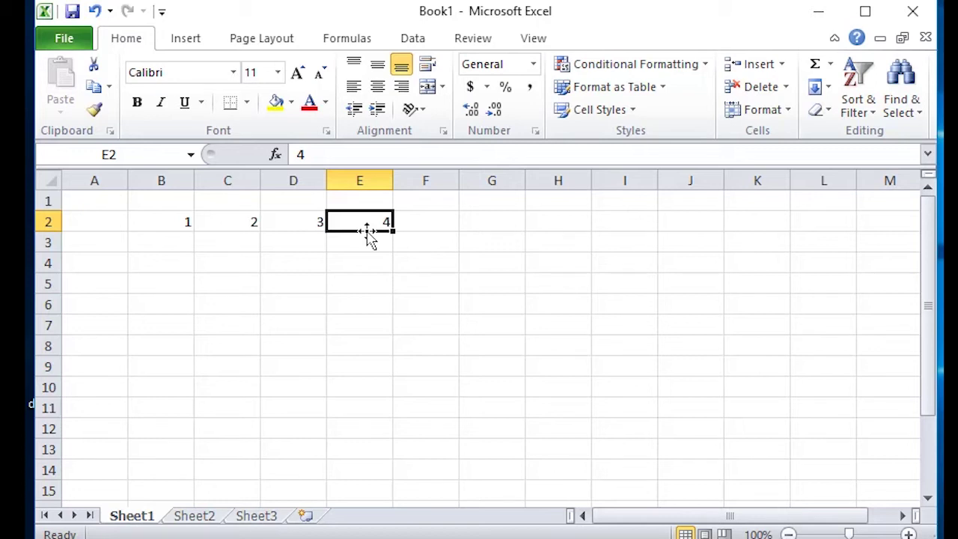
key("ctrl+Home")
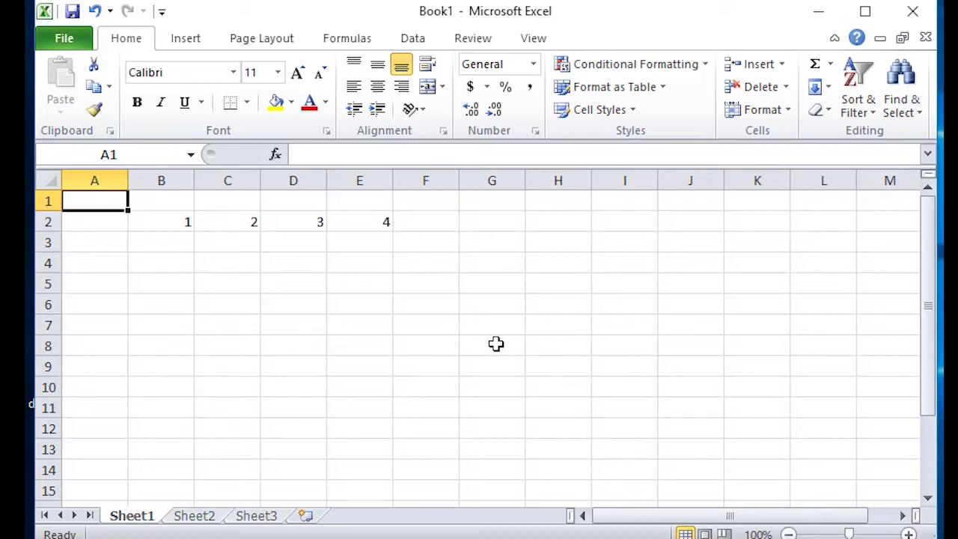
Page right to columns M–Y and back with Alt+PageDown/PageUp, then show the empty Sheet2
key("alt")
key("alt+Page_Down")
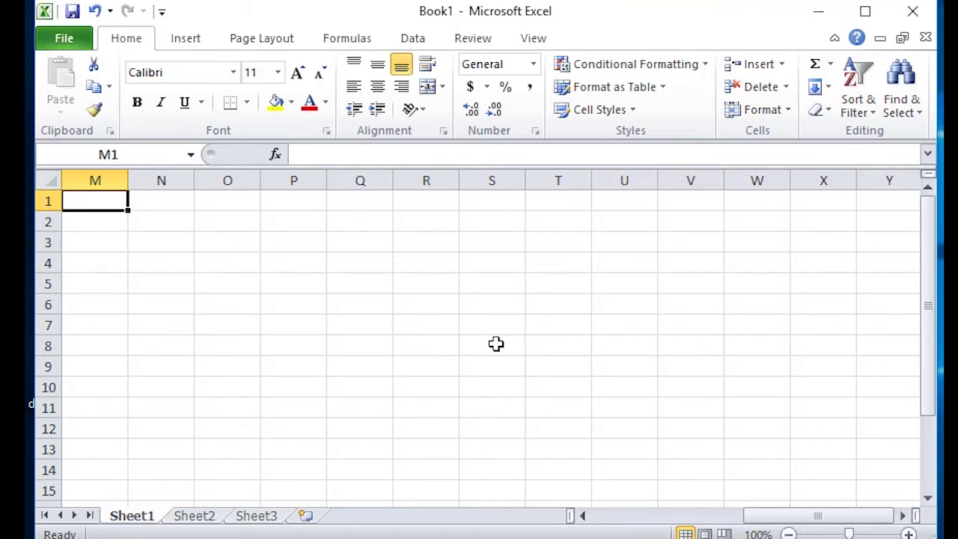
key("alt+Page_Up")
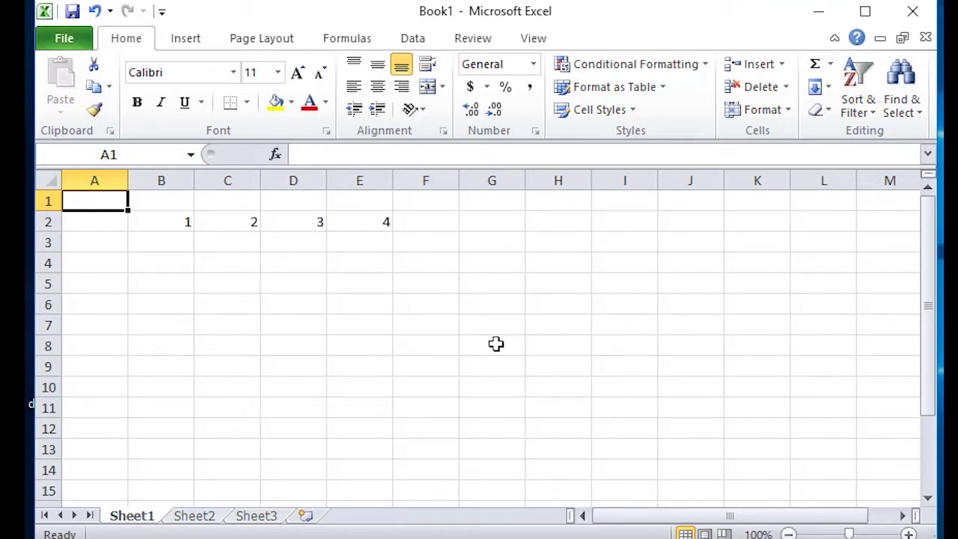
key("alt")
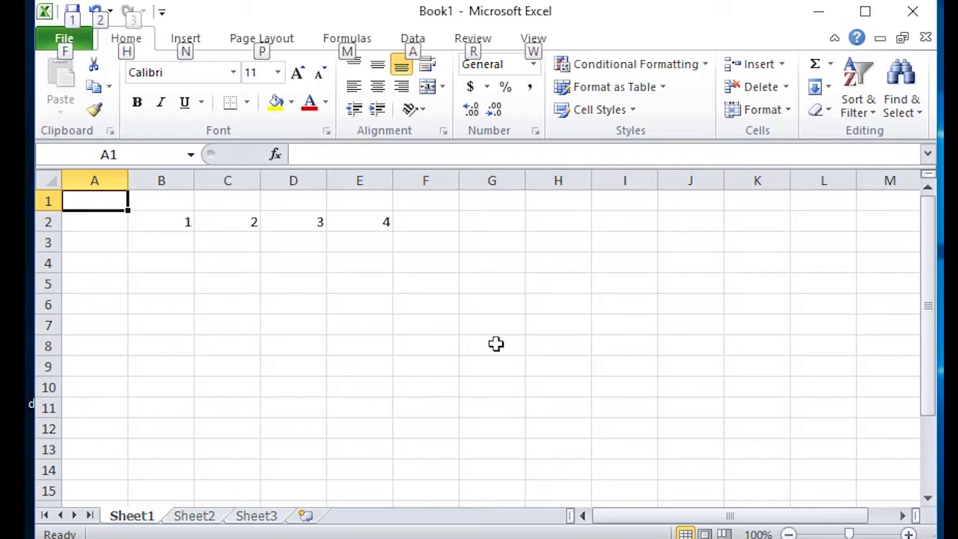
key("alt+Page_Down")
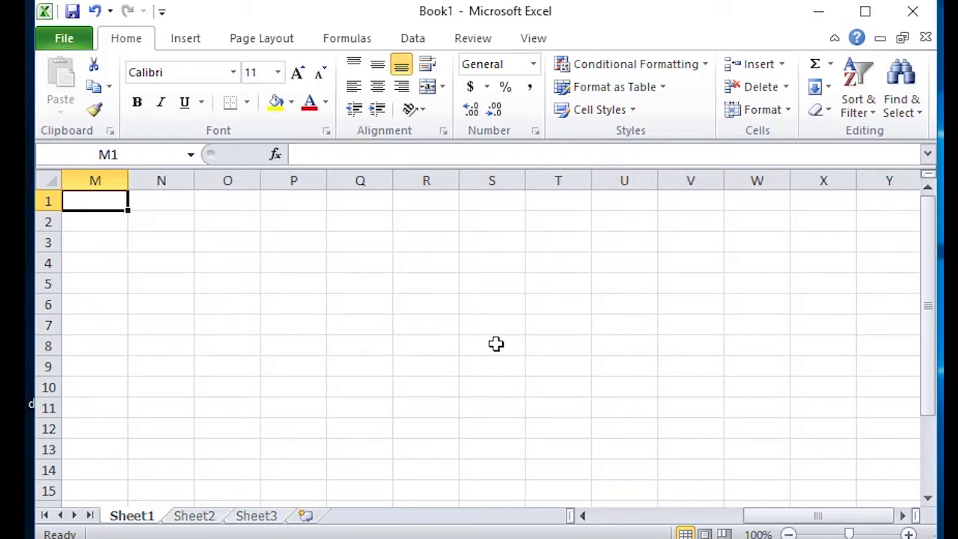
key("alt")
key("alt+Page_Up")
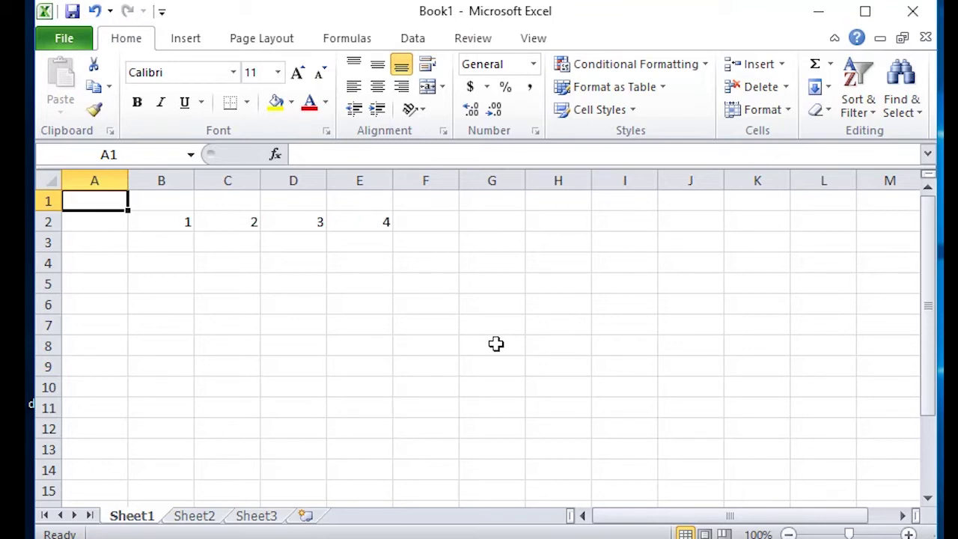
left_click(208, 518)
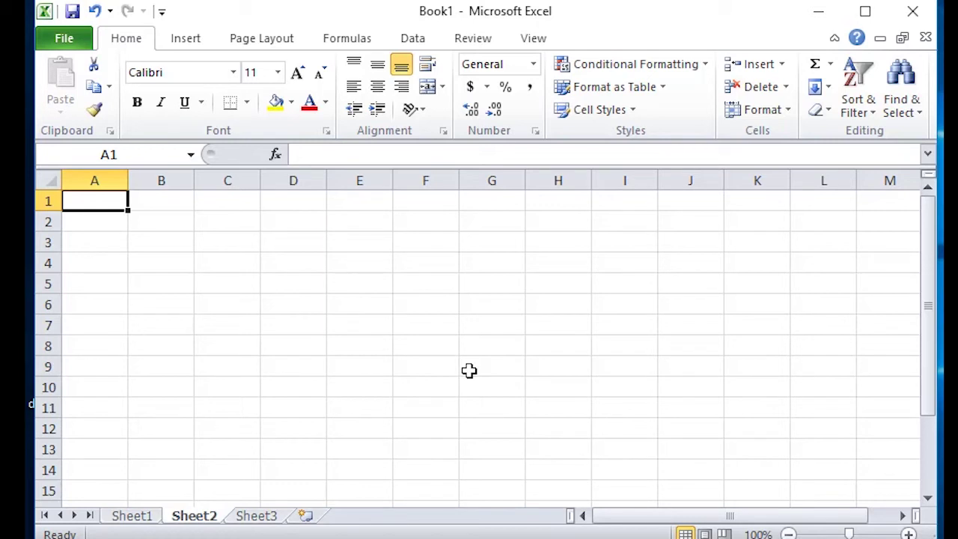
Switch between Sheet1 and Sheet2, then step forward to Sheet3 with Ctrl+PageDown
key("ctrl+Page_Up")
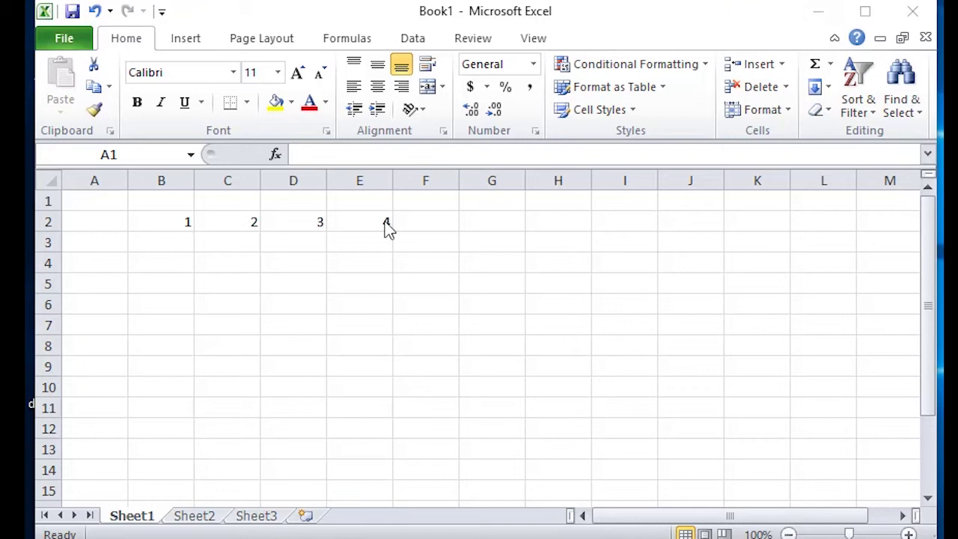
left_click(195, 514)
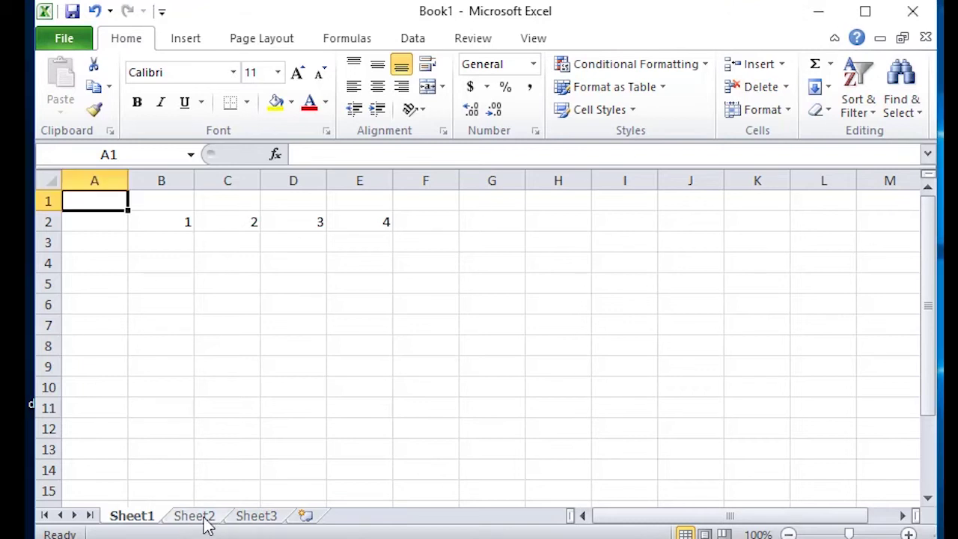
left_click(206, 521)
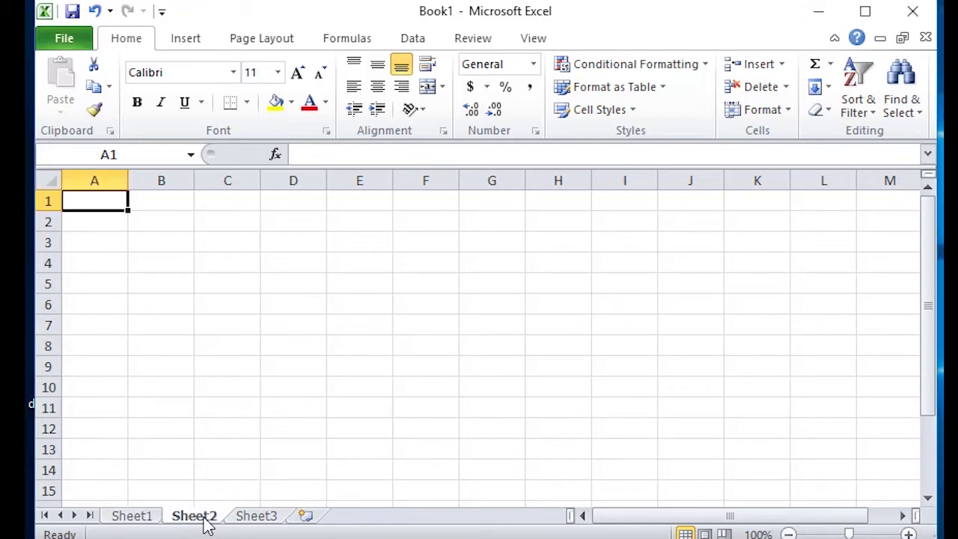
key("ctrl+Page_Up")
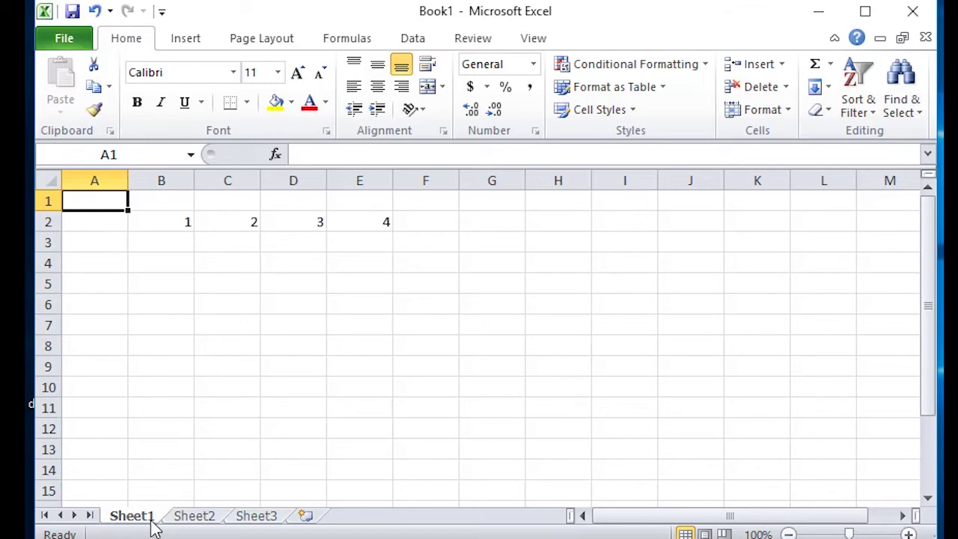
key("ctrl+Page_Down")
key("ctrl+Page_Down")
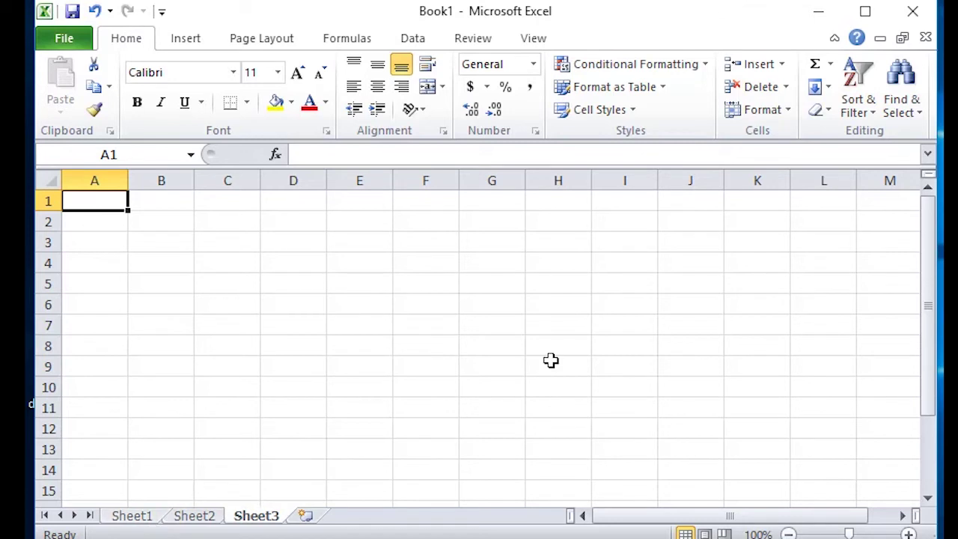
Edit cell A1, select C2, and open the Go To dialog with Ctrl+G
key("F2")
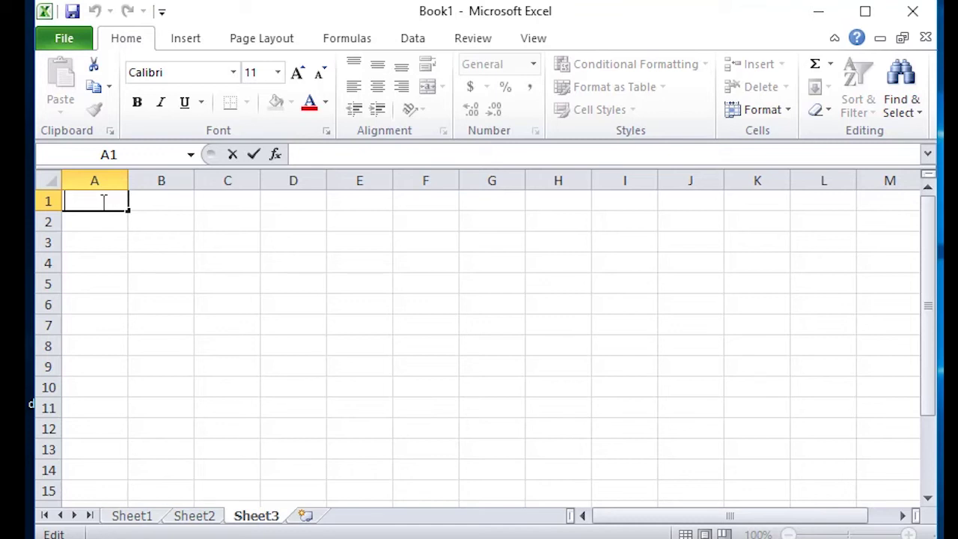
left_click(236, 228)
key("ctrl+g")
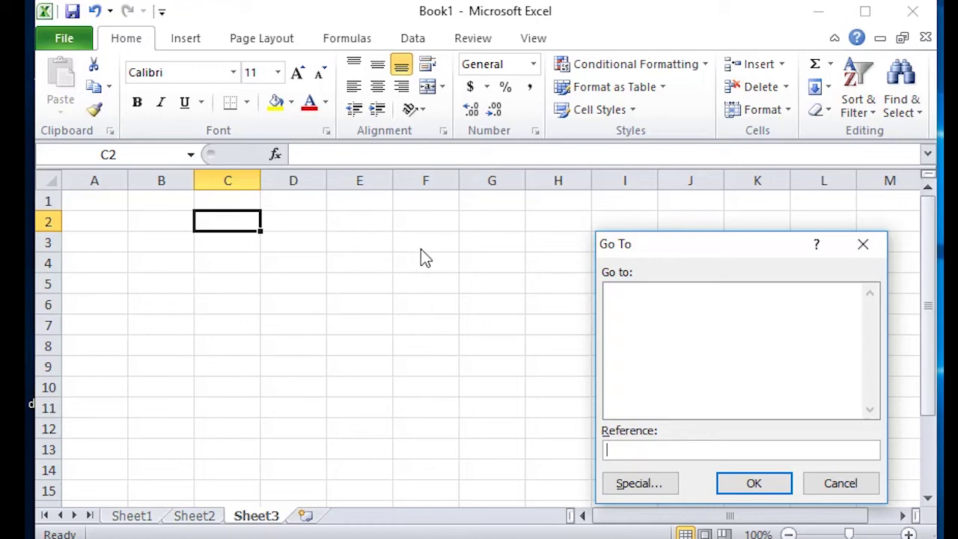
Jump to cell F3 through the Go To reference box, then select cell B1
type("f3")
left_click(783, 487)
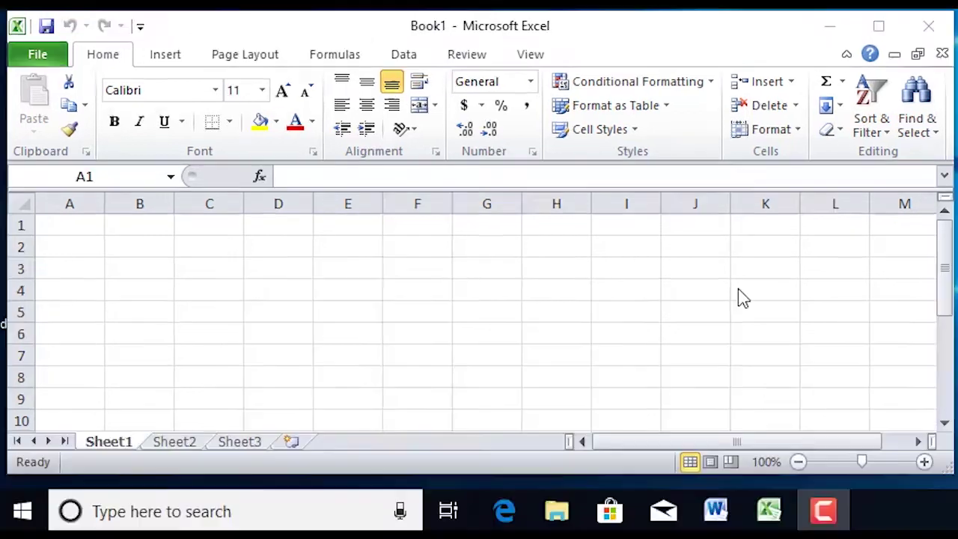
left_click(156, 224)
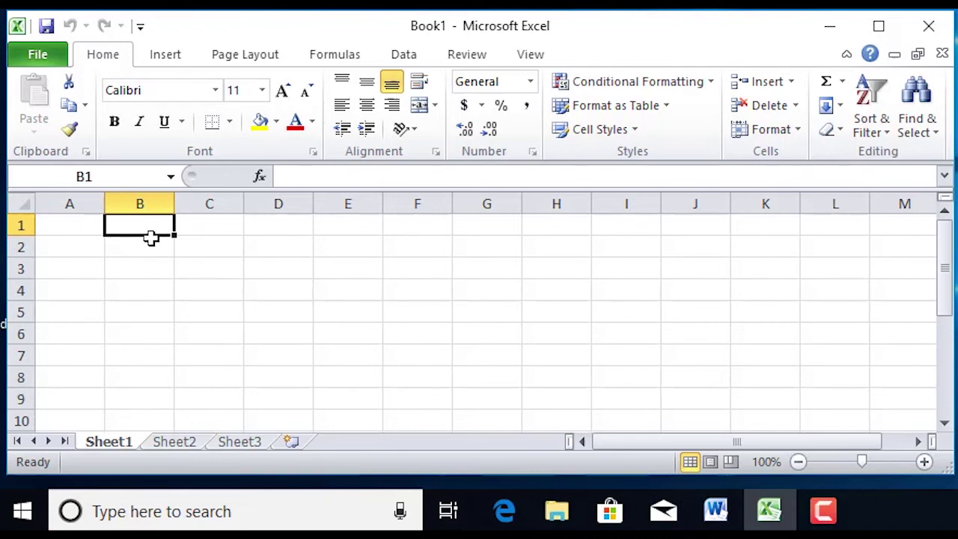
Enter headers NO., Nama and Keterangan in B1:D1 and widen column D to fit
type("NO.")
key("Tab")
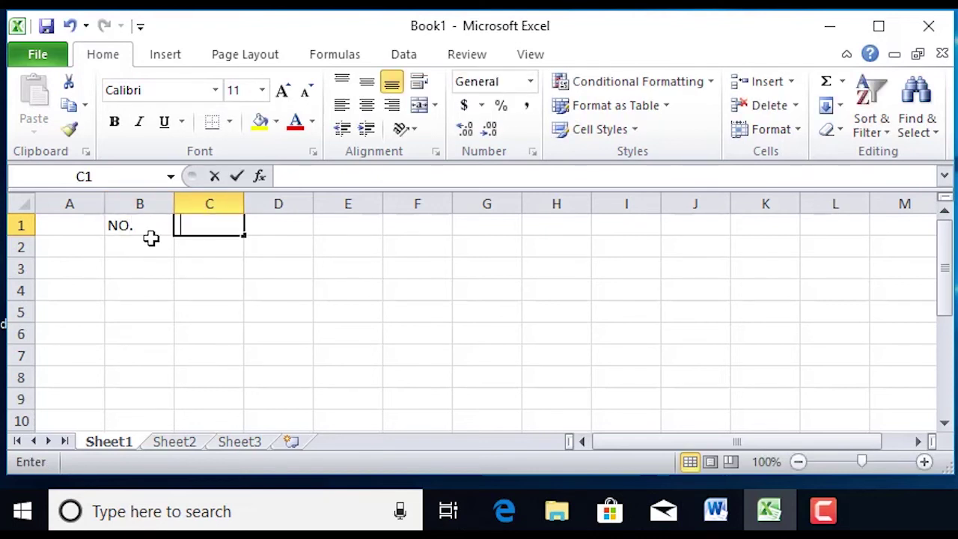
type("N")
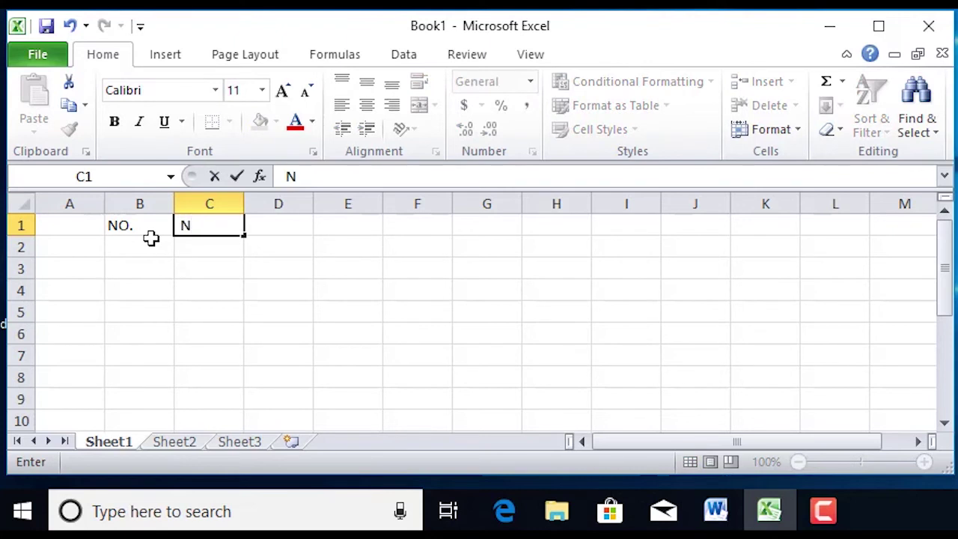
type("ama")
key("Tab")
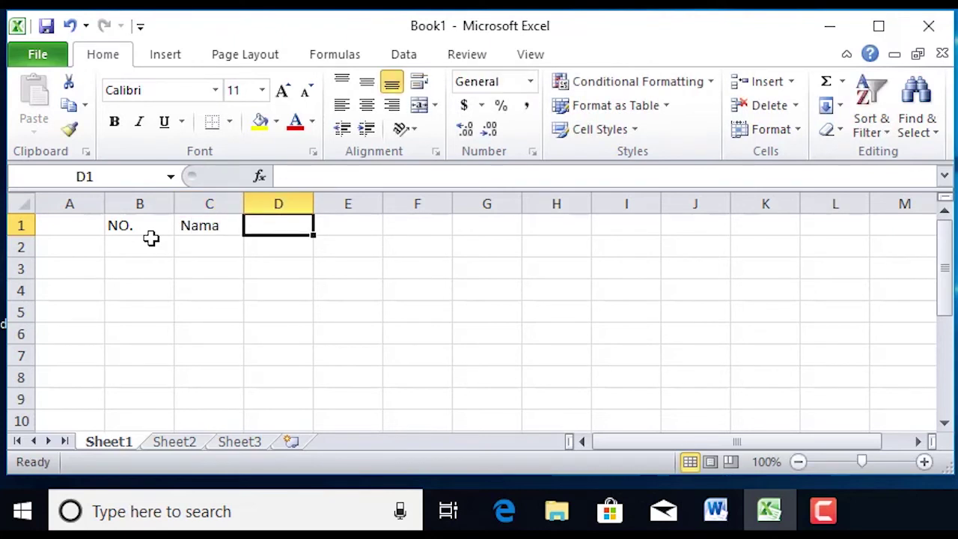
type("Keter")
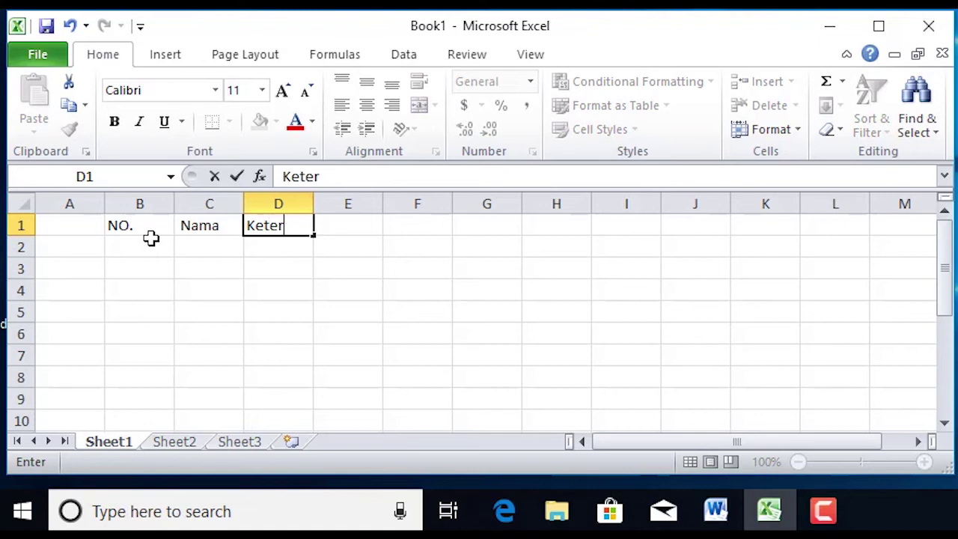
type("angan")
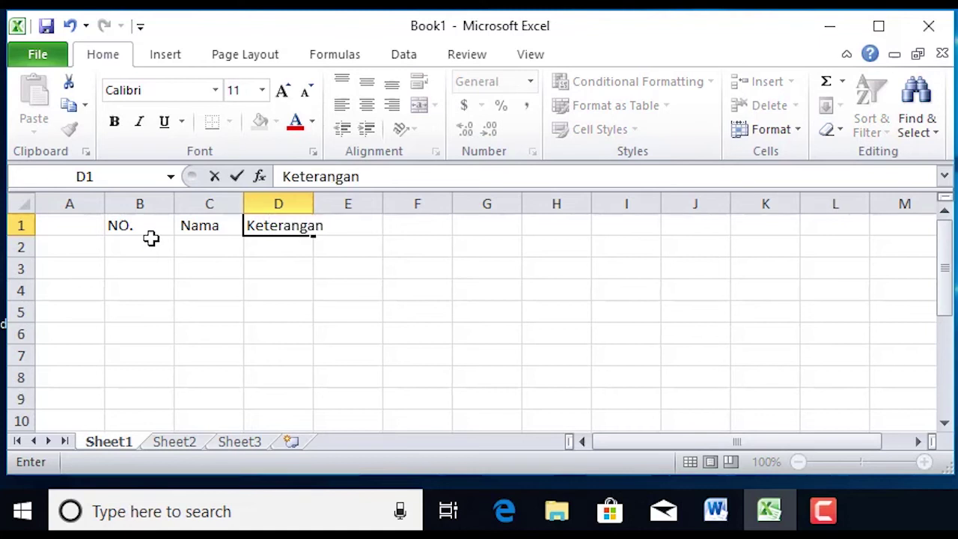
left_click(316, 204)
left_click_drag(313, 204, 328, 203)
Fill row 2 with 1, a person's name and Lulus, auto-fitting column C
left_click(118, 250)
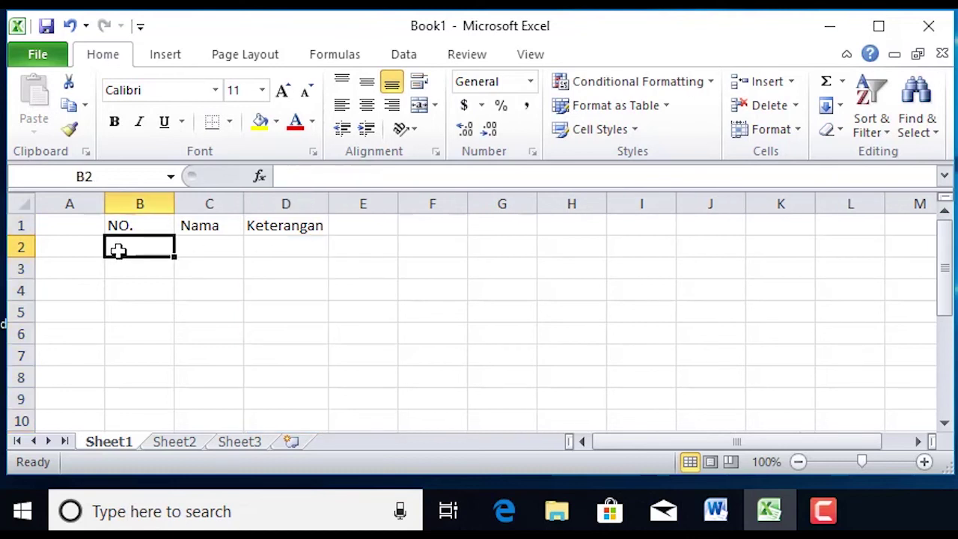
type("1")
left_click(207, 250)
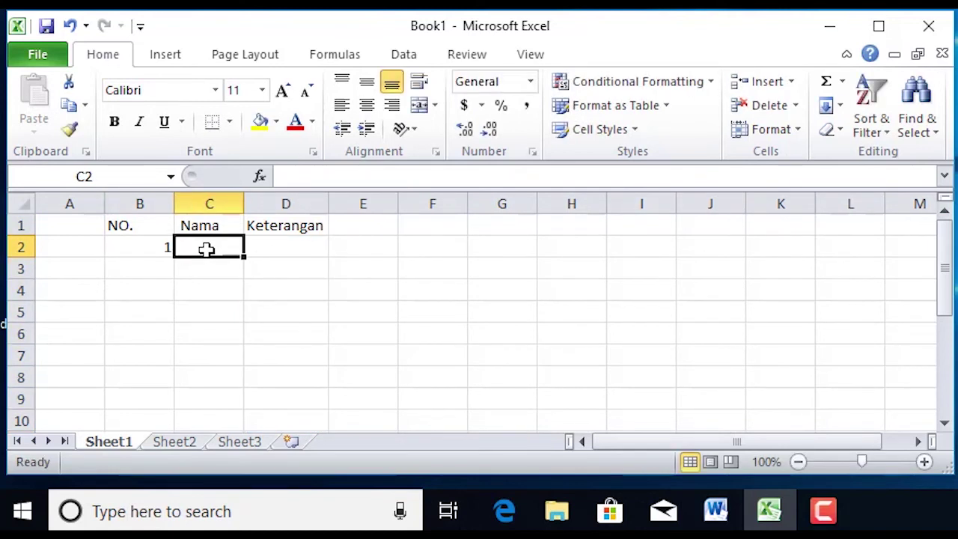
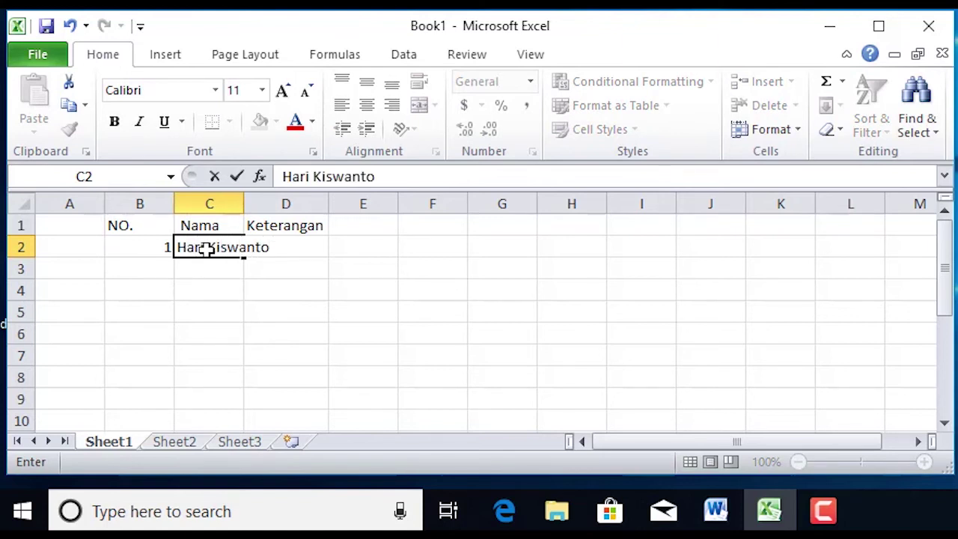
left_click(242, 204)
double_click(242, 203)
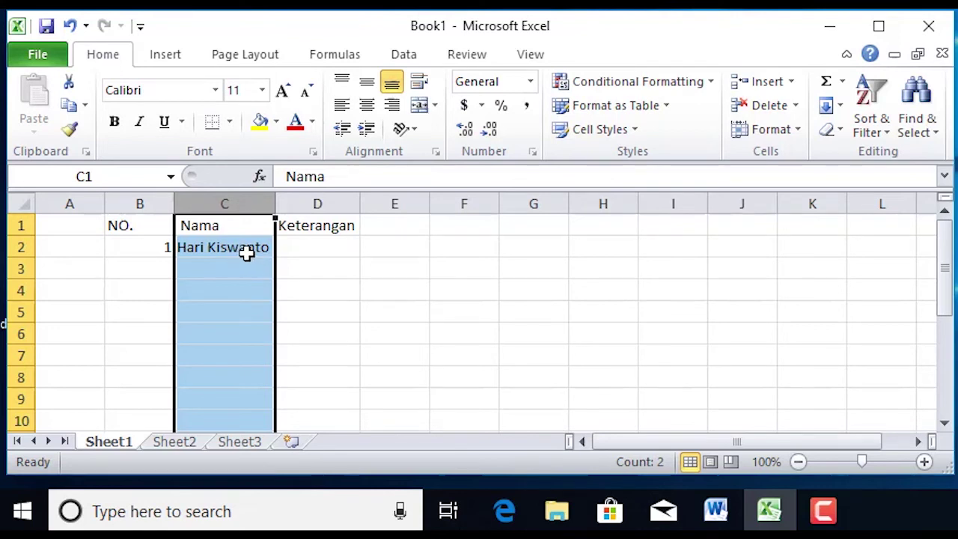
left_click(303, 245)
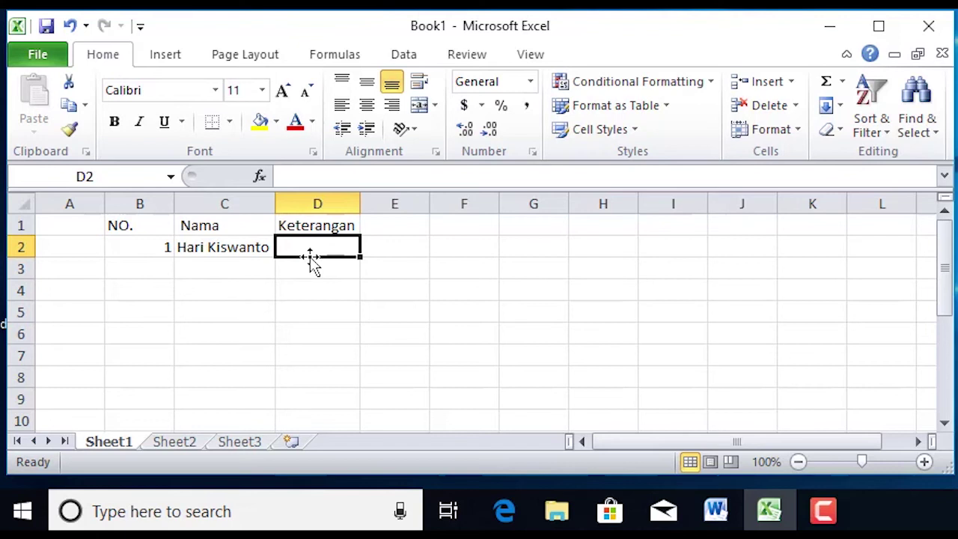
type("Lulus")
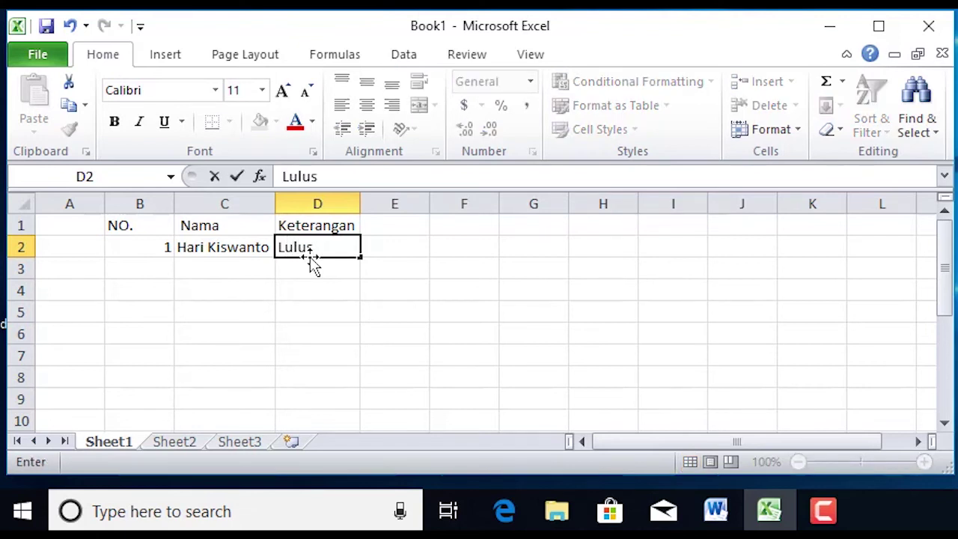
key("Return")
Fill row 3 with 2, another person's name and Lulus
left_click(135, 274)
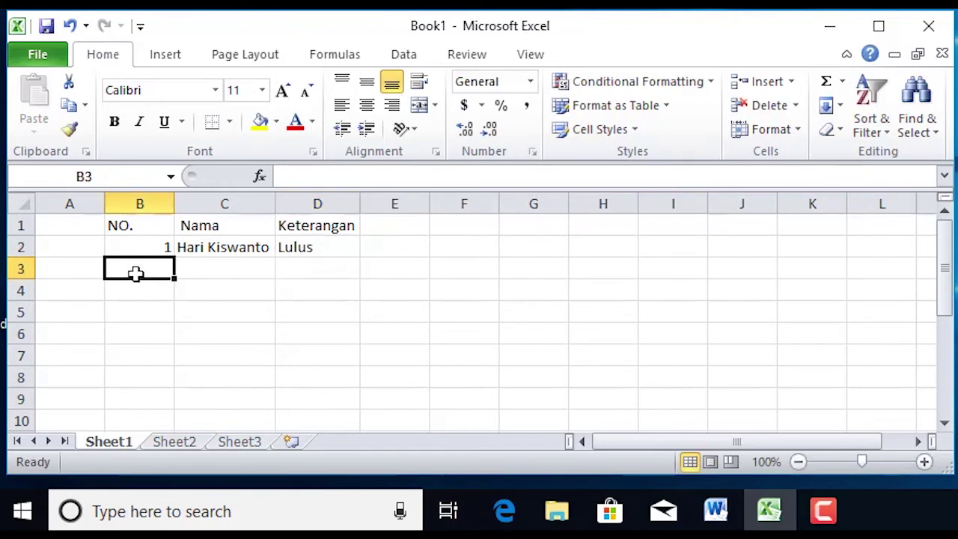
type("2")
left_click(202, 264)
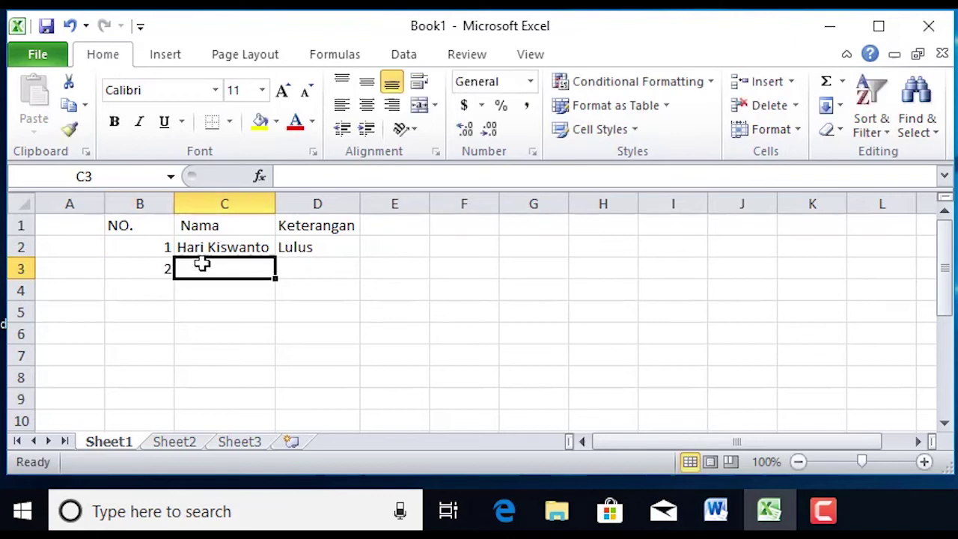
type("Hakim")
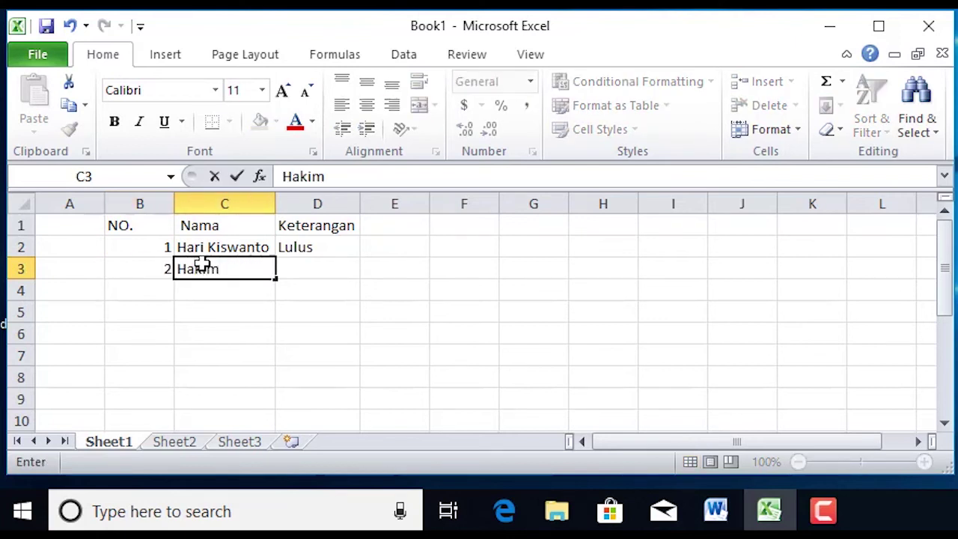
key("Tab")
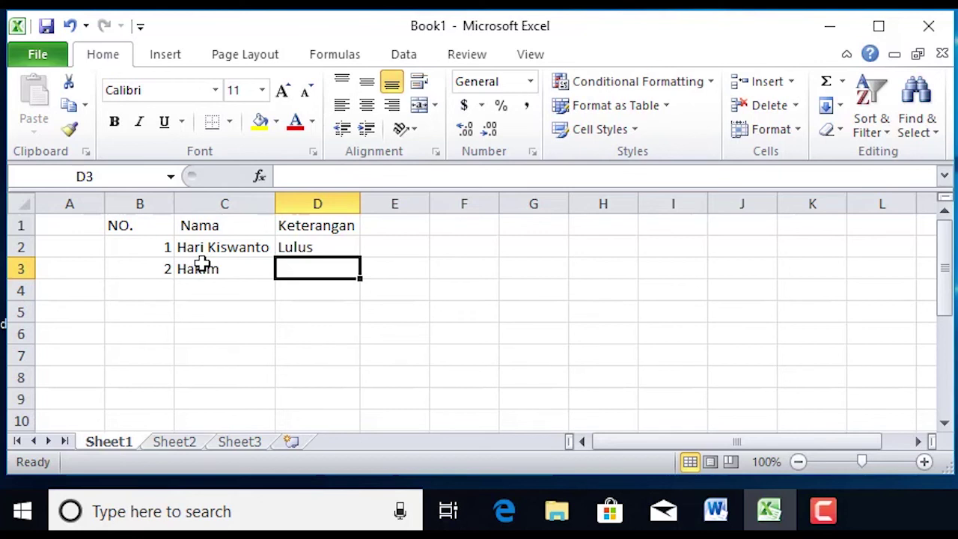
type("Lulus")
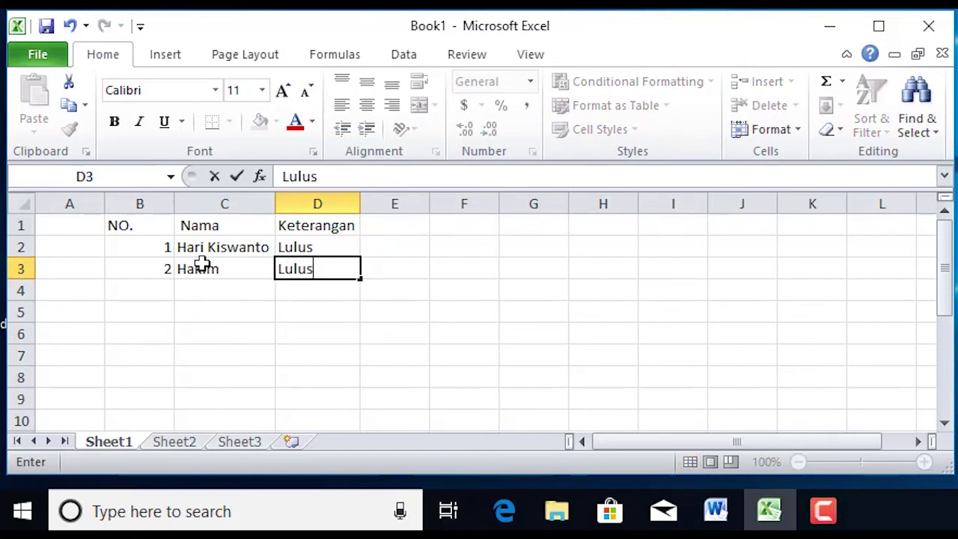
left_click(392, 319)
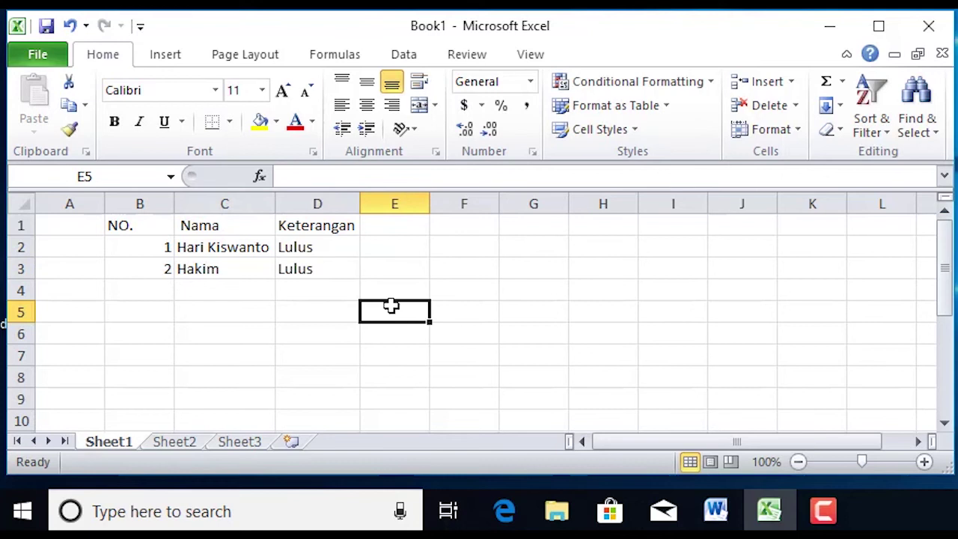
Auto-fit column B to its numbers and centre them vertically and horizontally
double_click(172, 208)
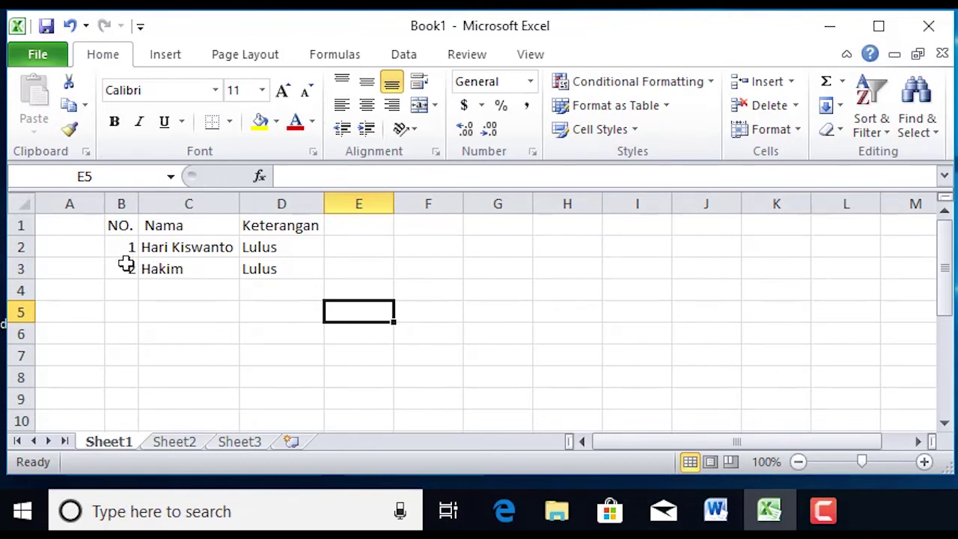
left_click(121, 205)
left_click(367, 81)
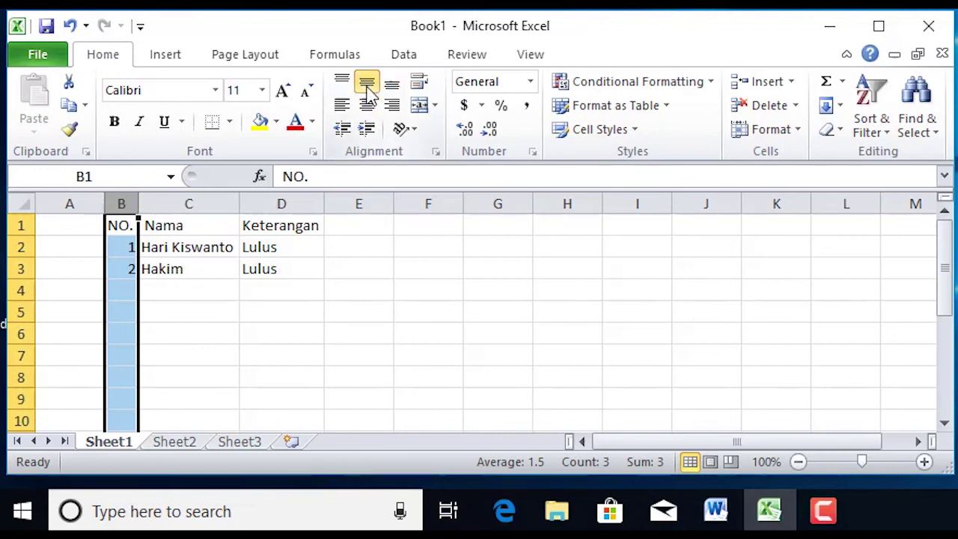
left_click(366, 105)
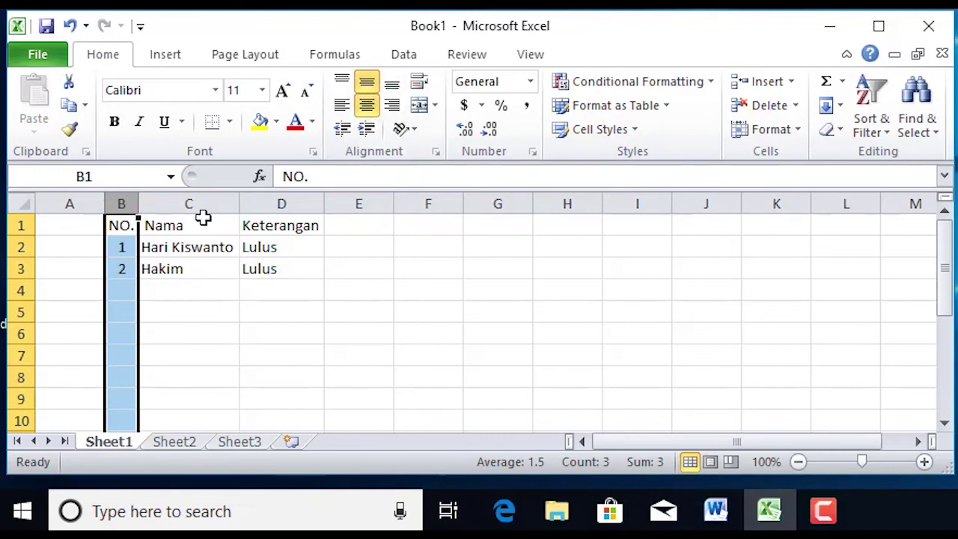
Left-align the Nama header in C1, widen column C to about 15 characters, and select B1:D3
left_click(199, 220)
left_click(355, 108)
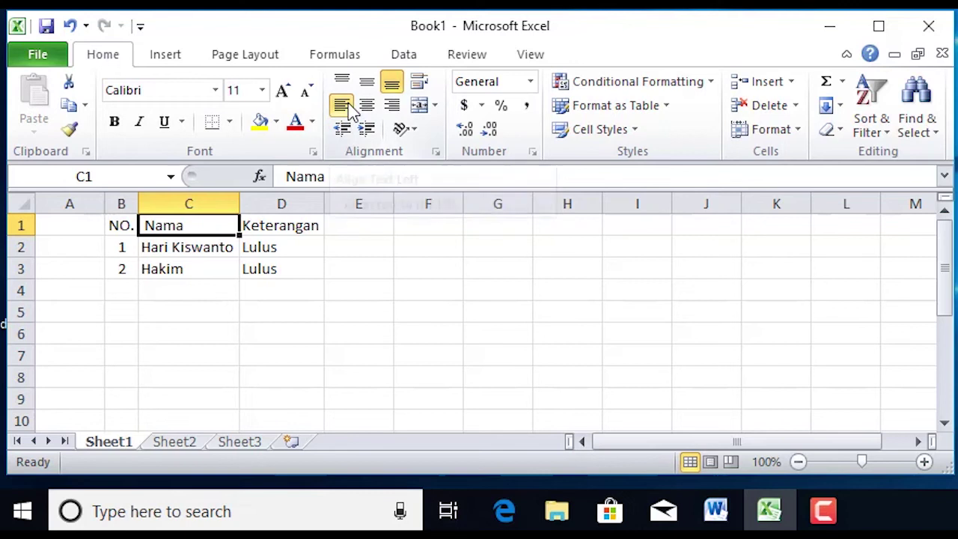
left_click_drag(240, 203, 258, 201)
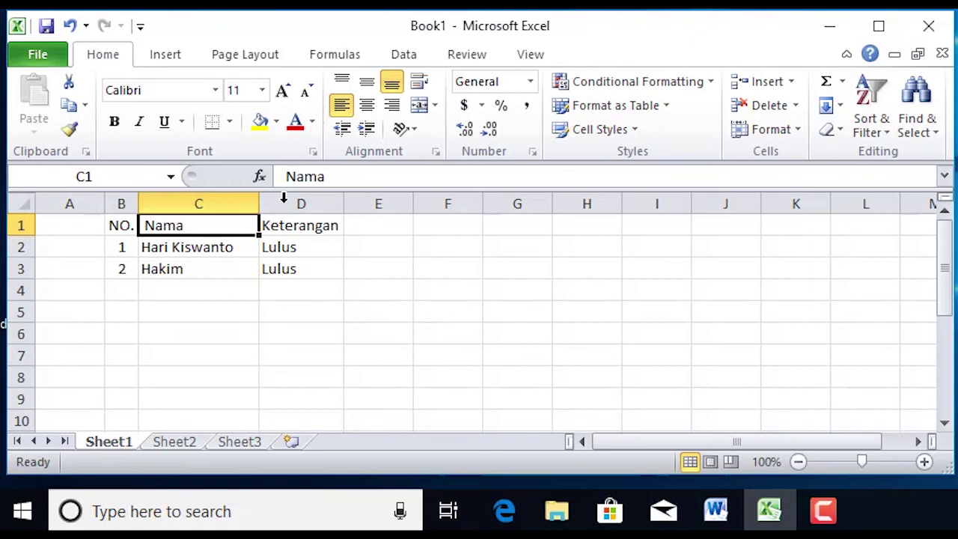
left_click_drag(120, 225, 288, 269)
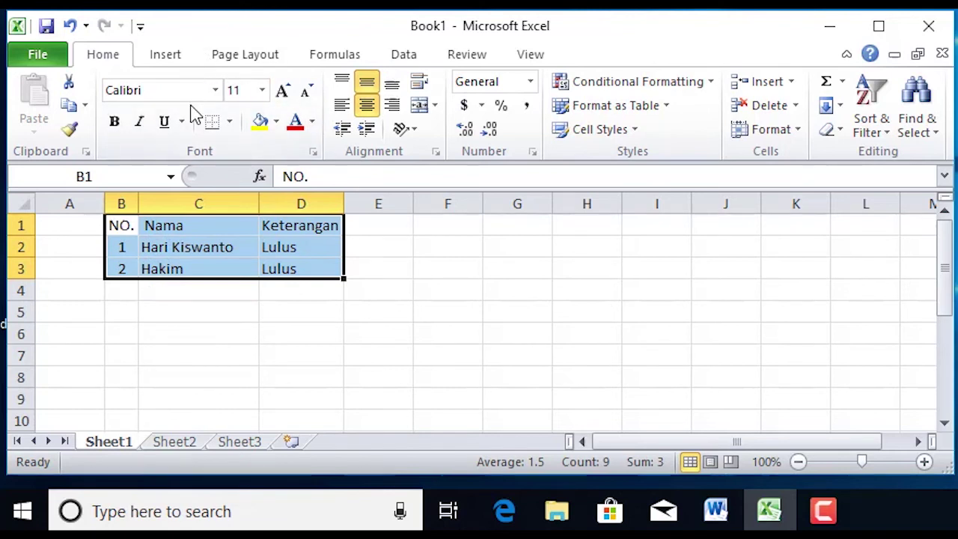
Apply All Borders to the B1:D3 table and restore the Excel window to full height
left_click(229, 122)
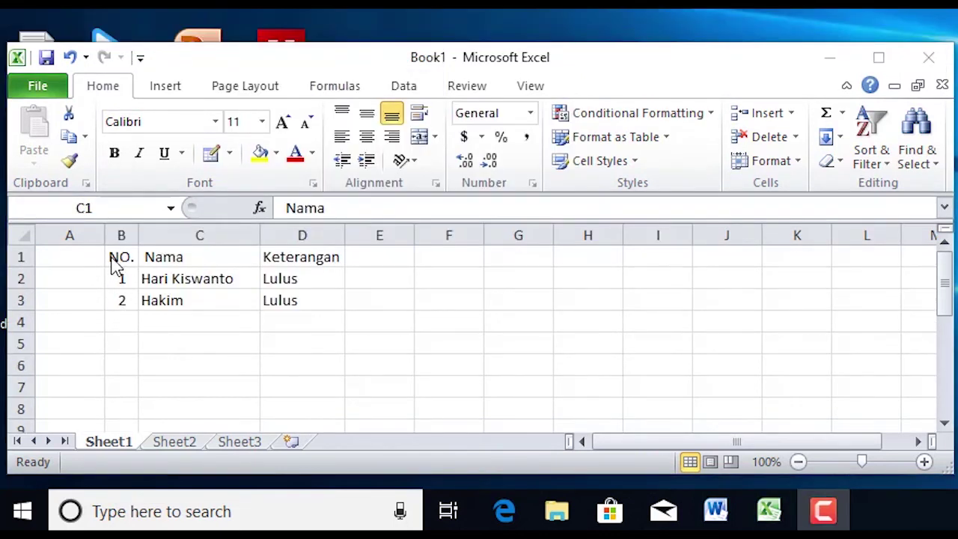
left_click_drag(122, 256, 298, 299)
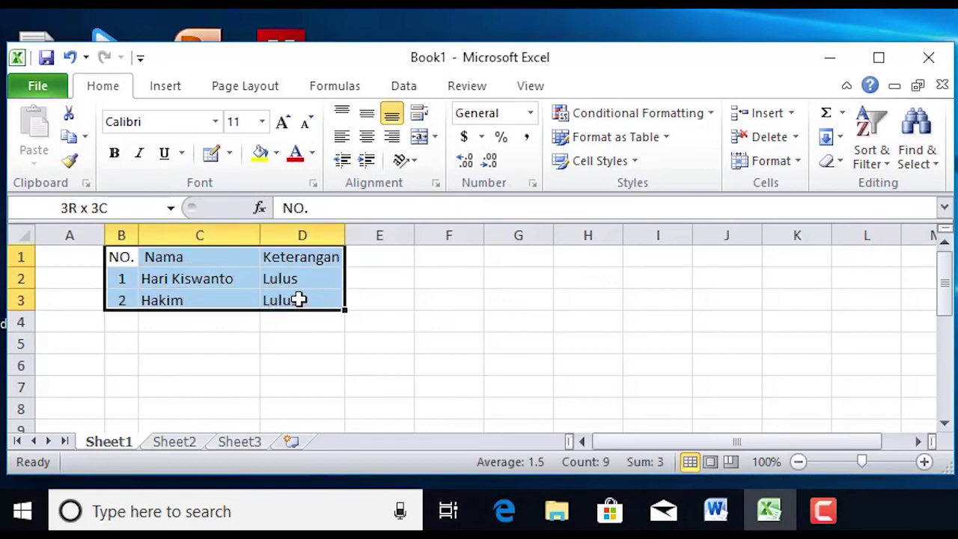
left_click(230, 156)
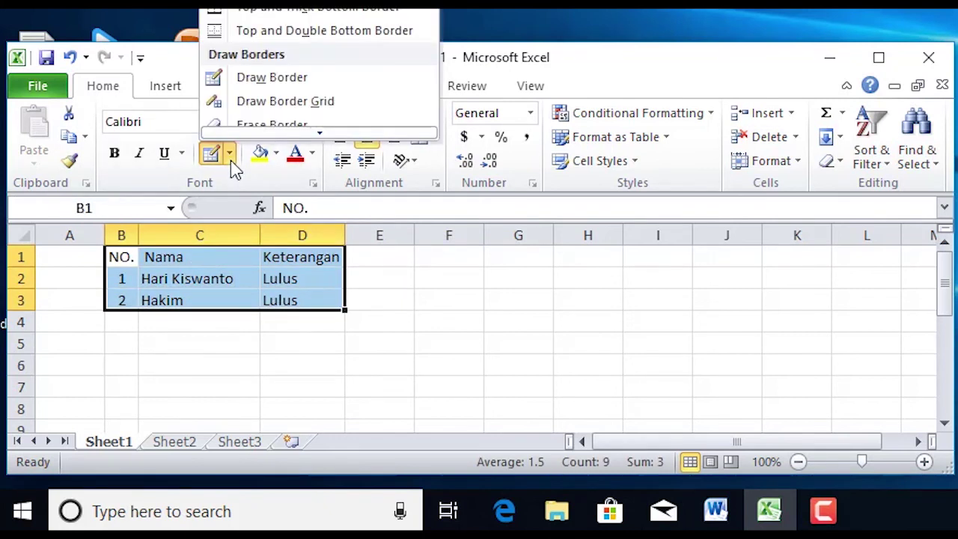
left_click(490, 39)
left_click_drag(489, 38, 524, 152)
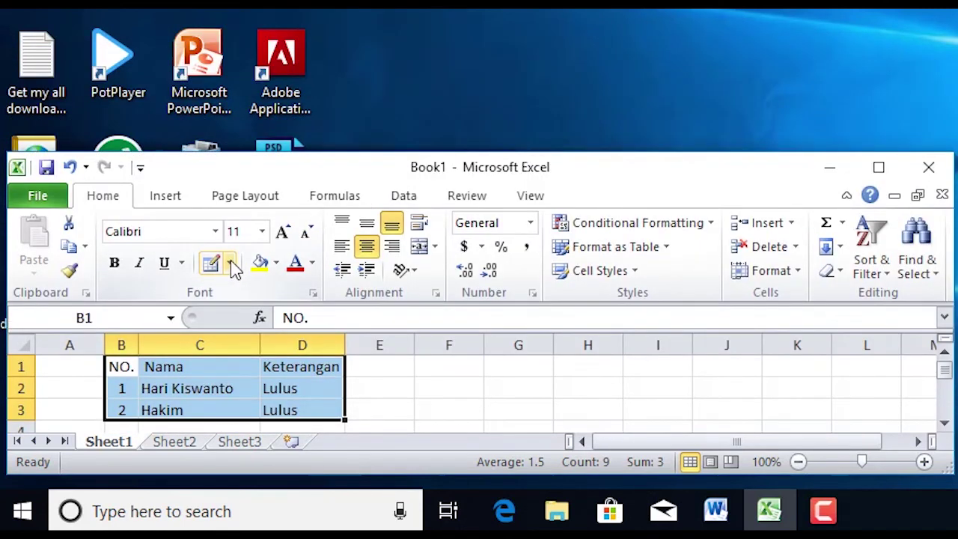
left_click(231, 266)
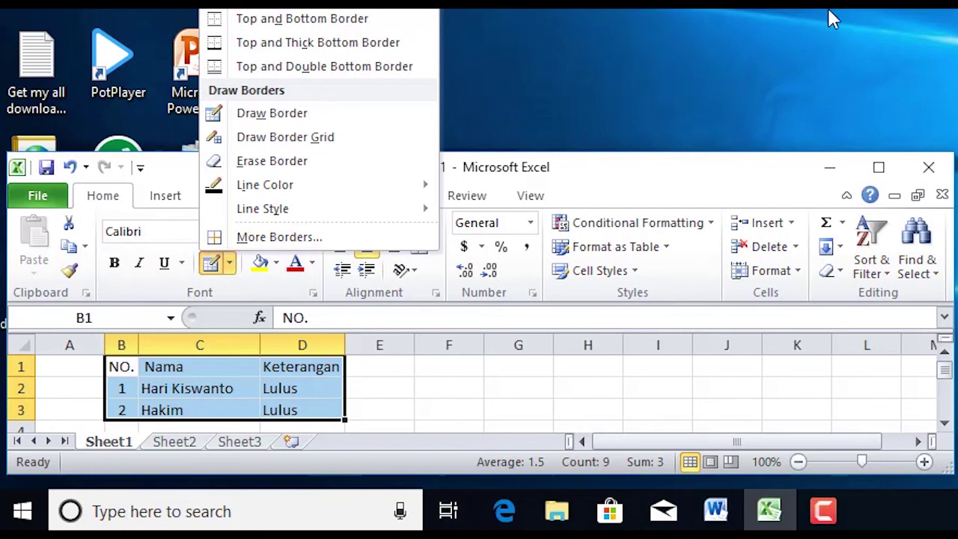
left_click(944, 12)
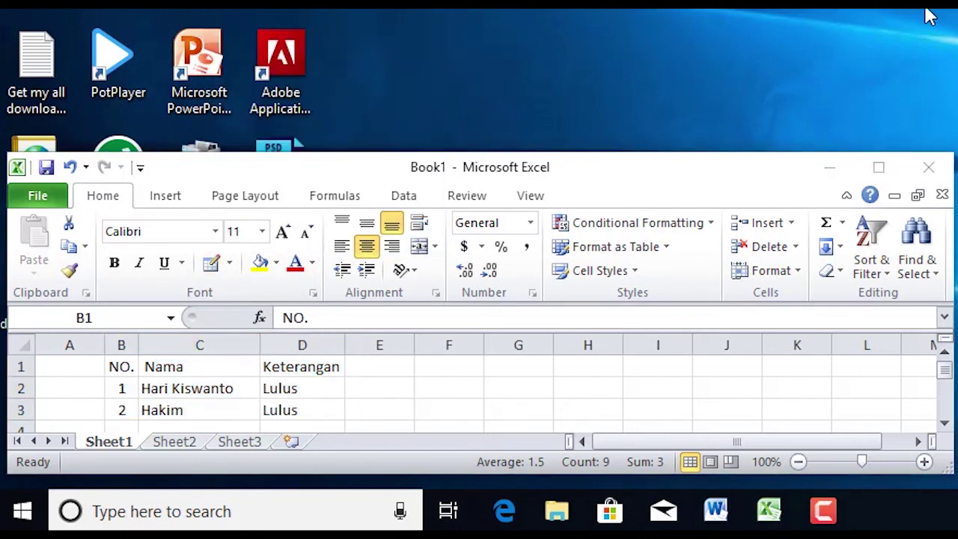
left_click(231, 265)
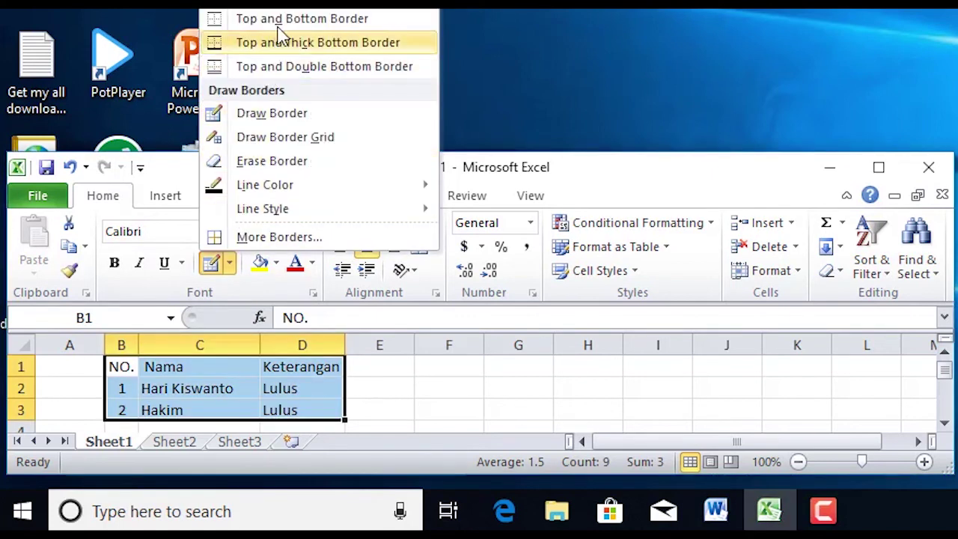
left_click_drag(365, 0, 956, 0)
left_click(229, 263)
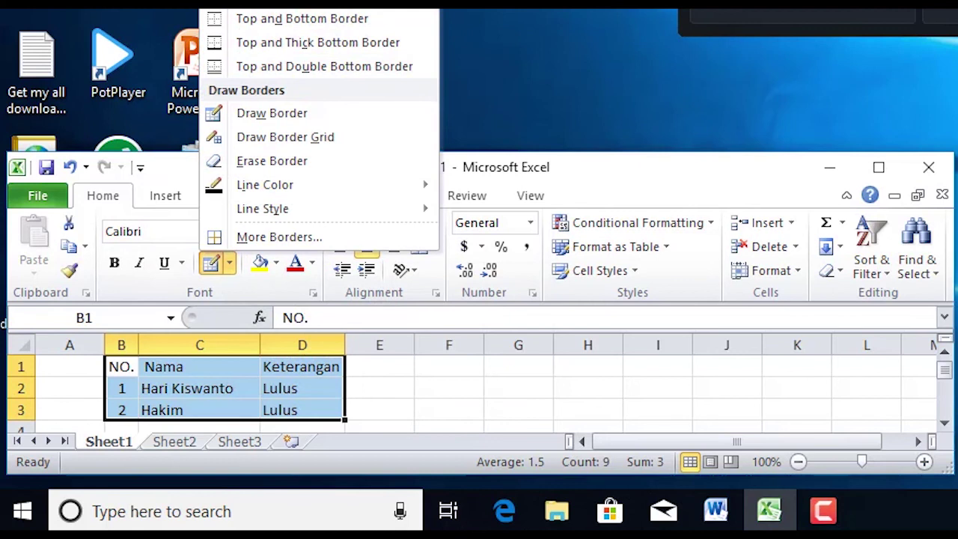
right_click(293, 0)
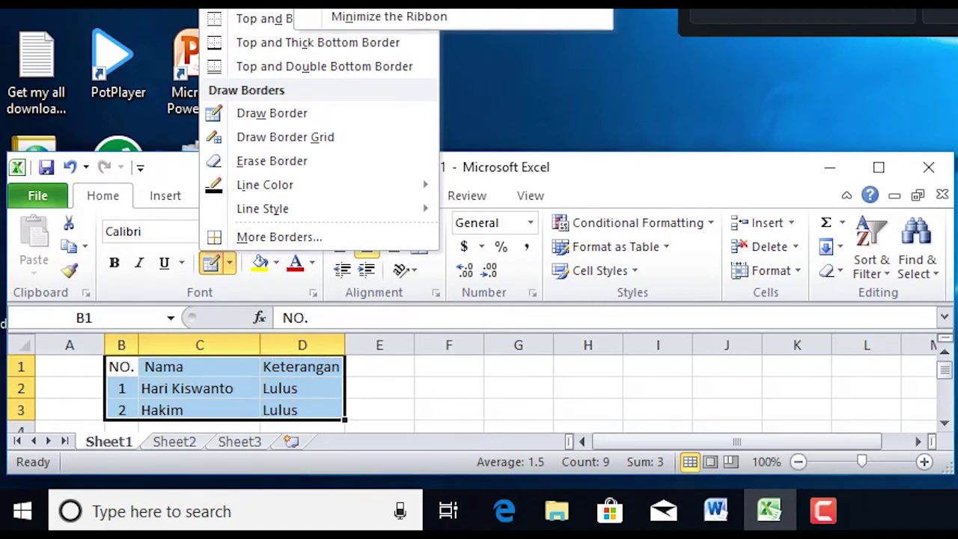
left_click(290, 0)
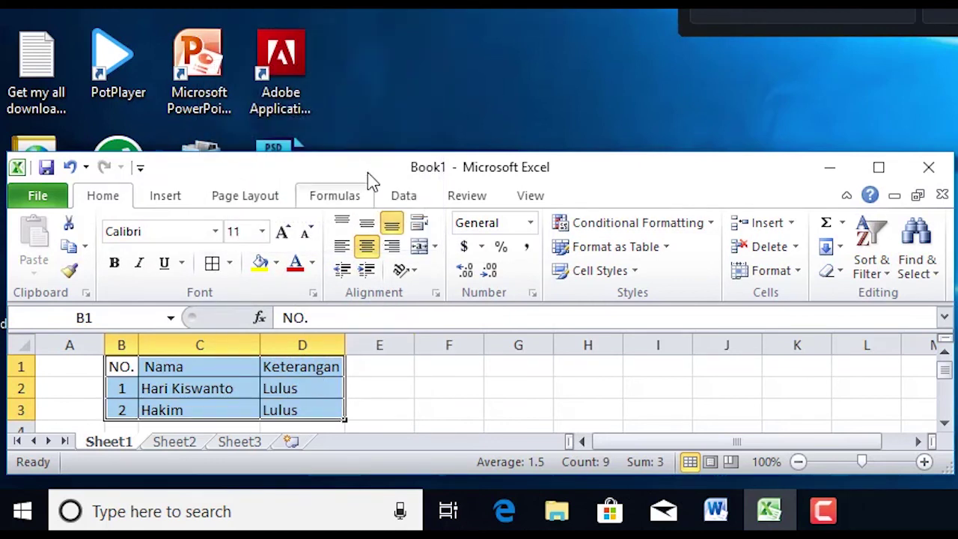
left_click_drag(369, 155, 376, 21)
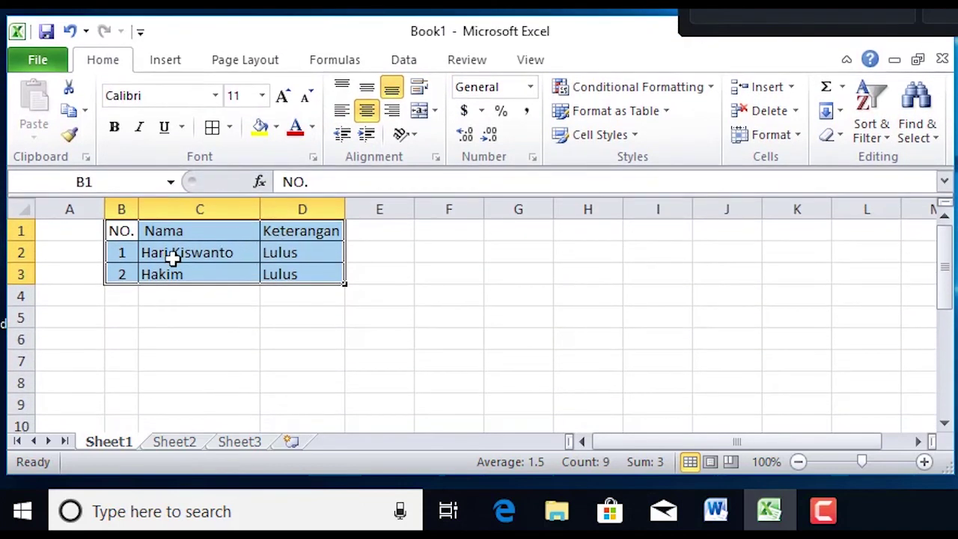
Deselect the table and click through cells C2, B1 and C1 to check the borders
left_click(228, 291)
left_click(243, 257)
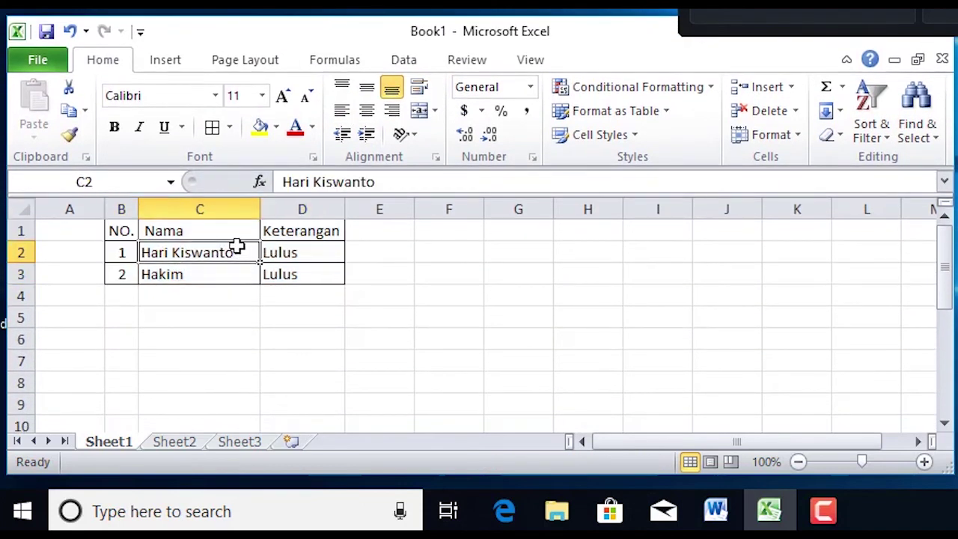
left_click(118, 234)
left_click(155, 233)
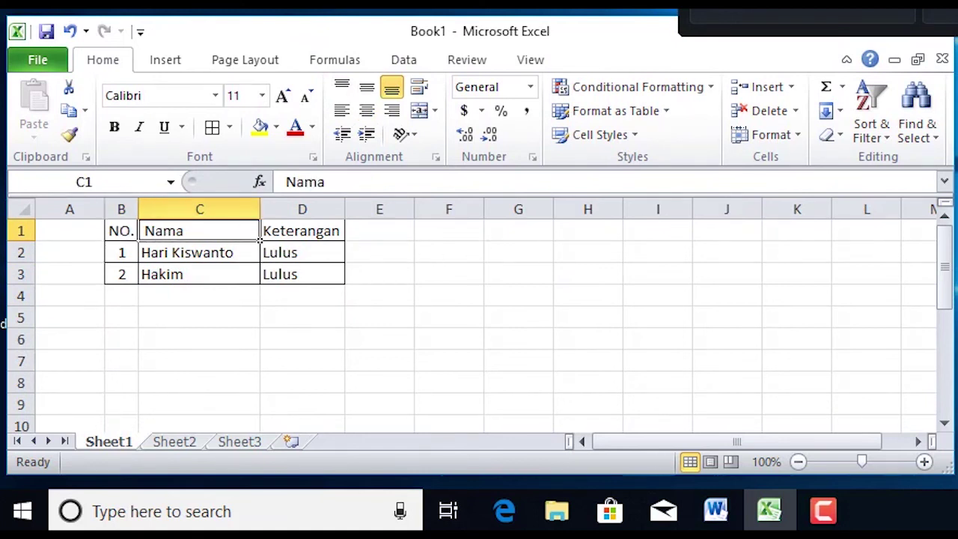